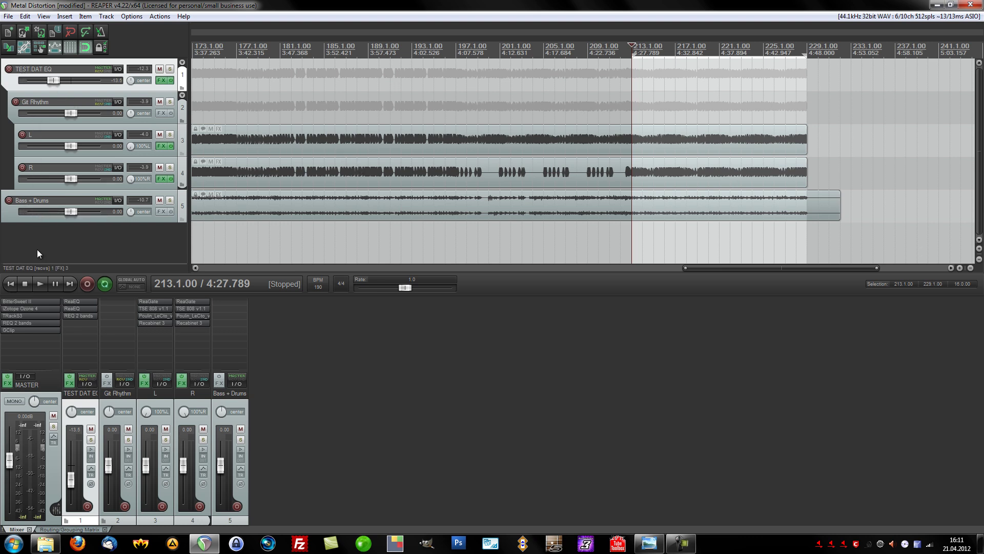
Solo the Bass + Drums track, play back the selected section, stop playback and unsolo the track.
{"action": "left_click", "coordinate": [11, 215]}
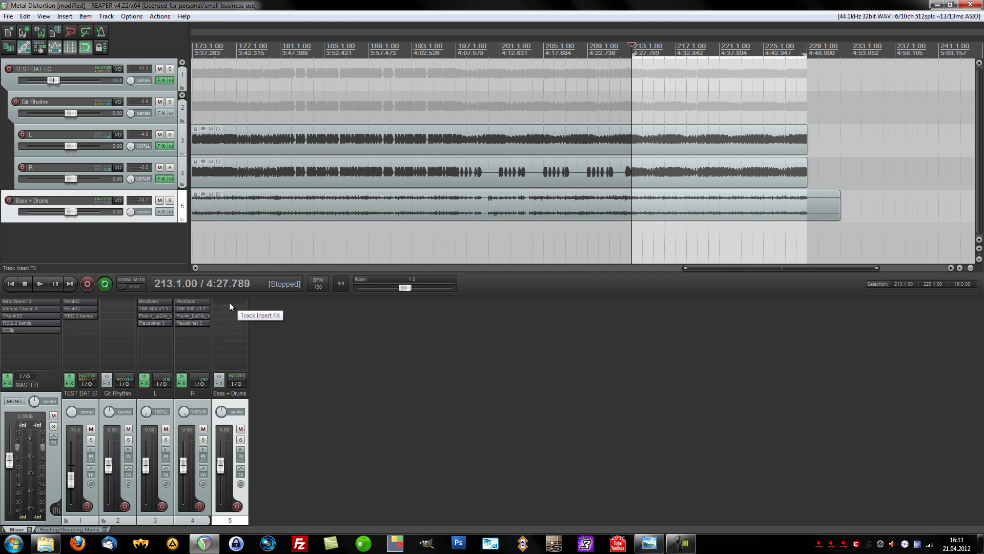
{"action": "left_click", "coordinate": [170, 200]}
{"action": "key", "text": "space"}
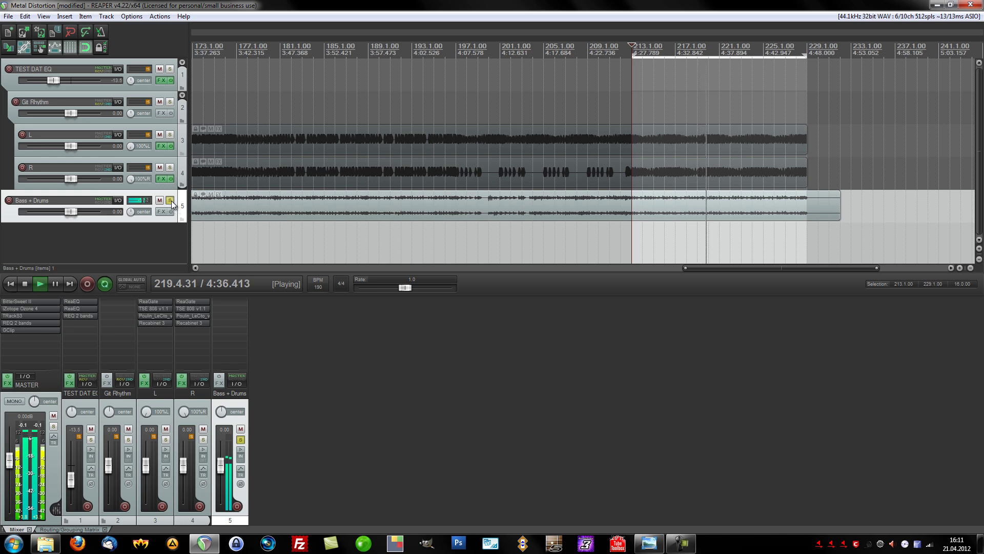
{"action": "key", "text": "space"}
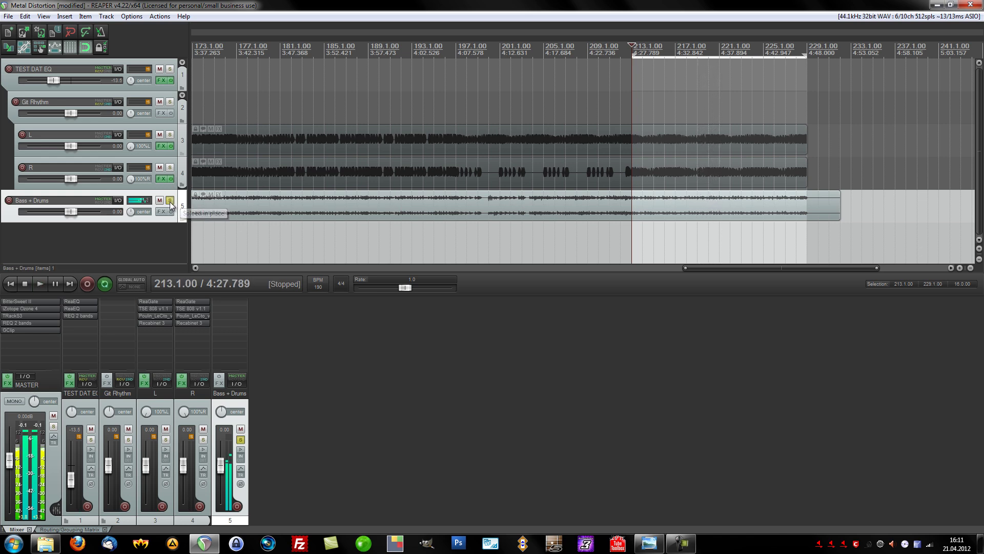
{"action": "left_click", "coordinate": [170, 200]}
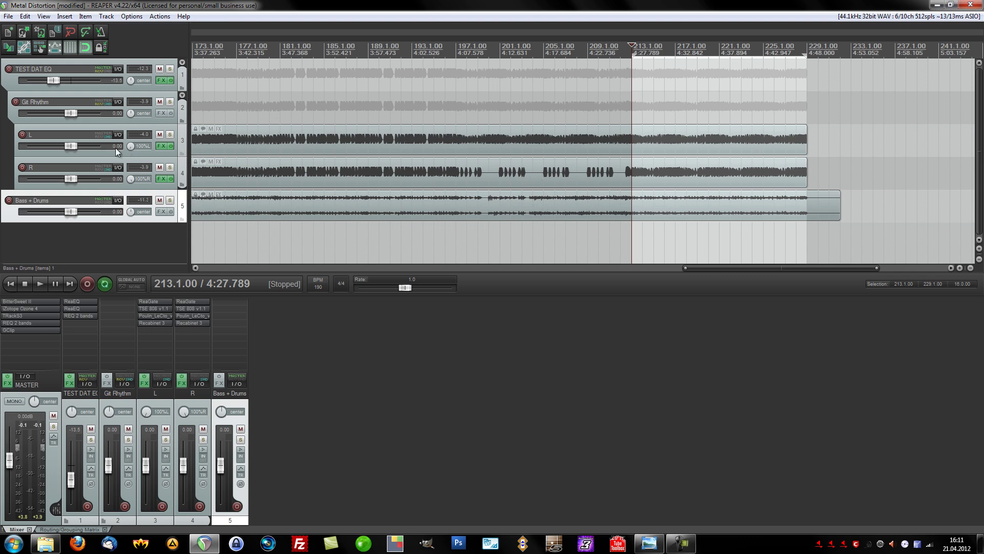
Select the L, R, Git Rhythm and TEST DAT EQ tracks in turn to review the guitar folder structure.
{"action": "left_click", "coordinate": [47, 131]}
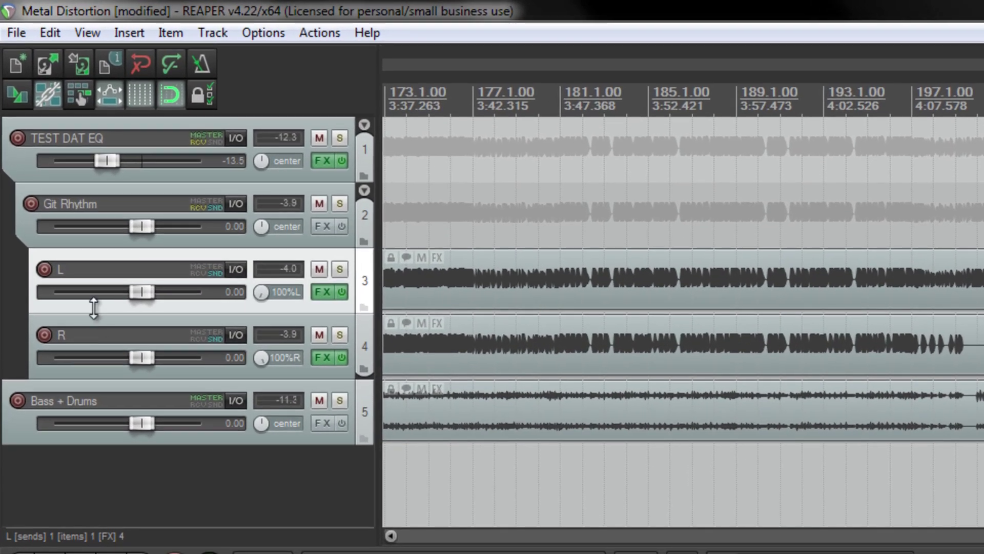
{"action": "left_click", "coordinate": [82, 324]}
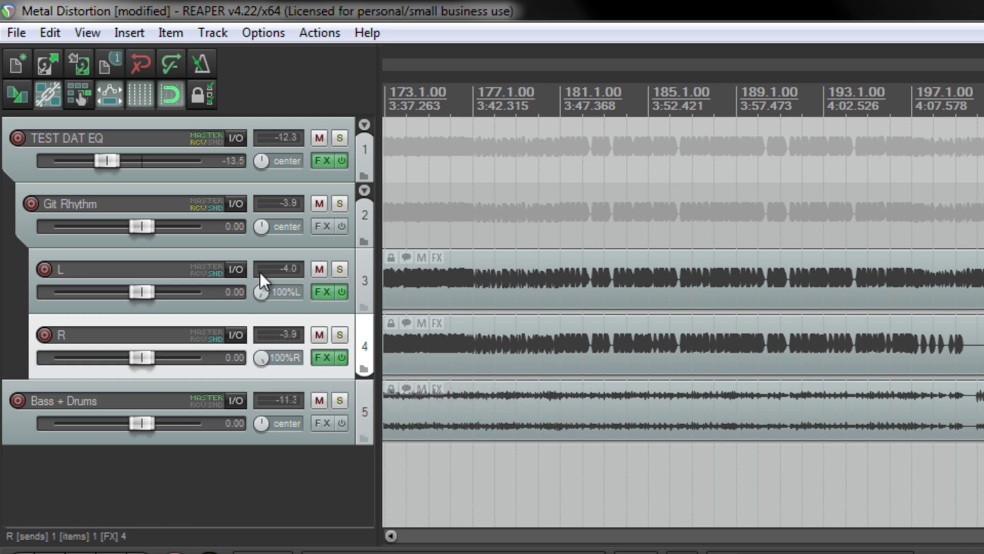
{"action": "left_click", "coordinate": [111, 250]}
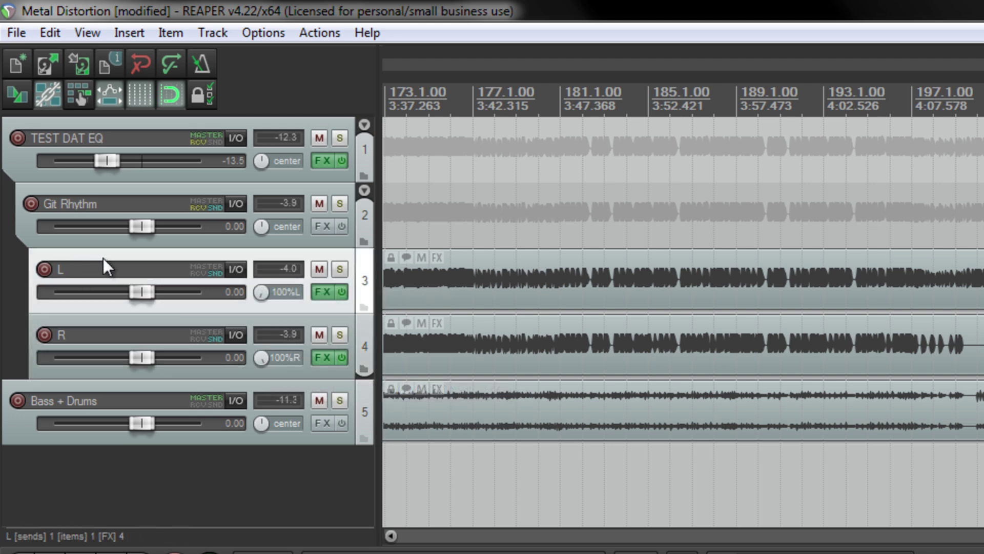
{"action": "left_click", "coordinate": [119, 205]}
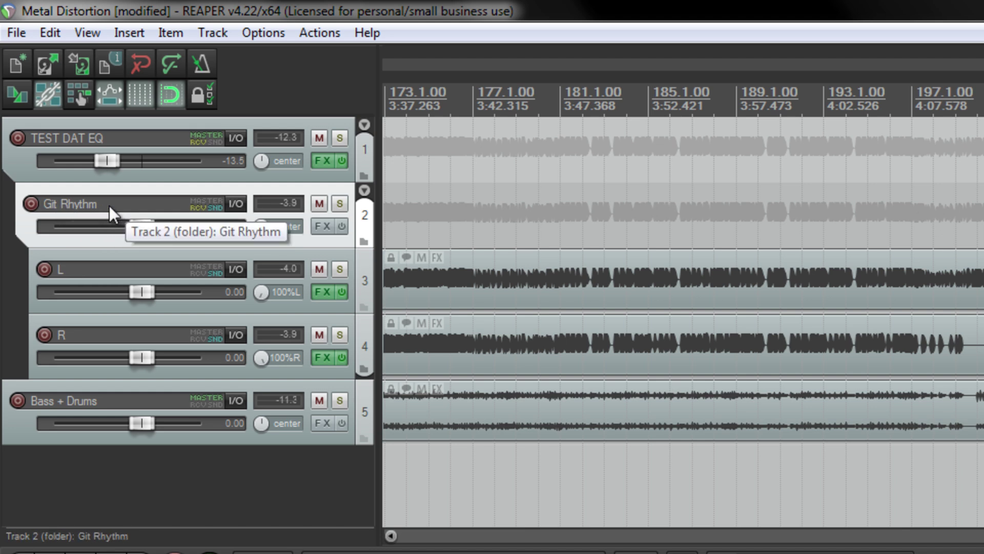
{"action": "left_click", "coordinate": [17, 167]}
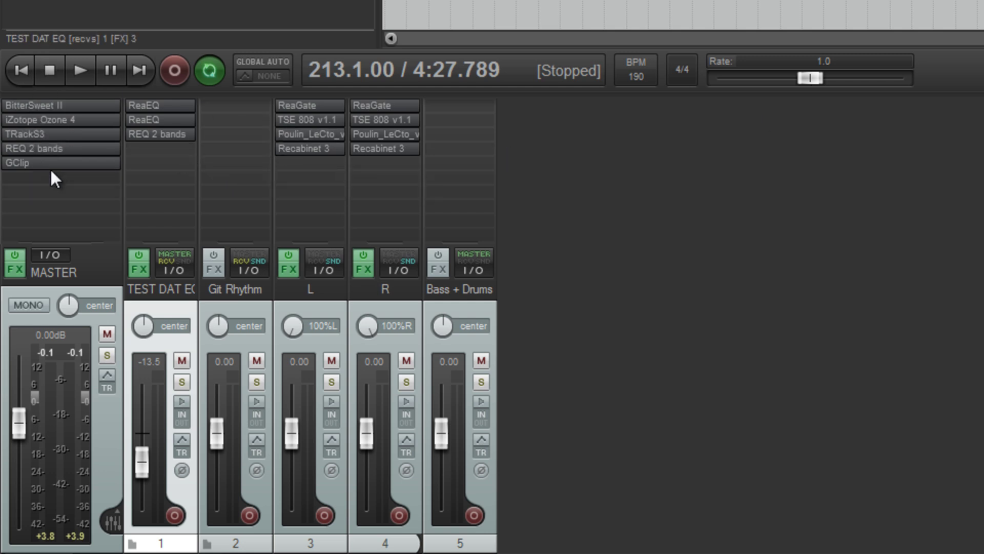
Audition the mix with master effects bypassed and master volume at +16.0 dB, then restore the effects and 0.00 dB volume and stop.
{"action": "key", "text": "space"}
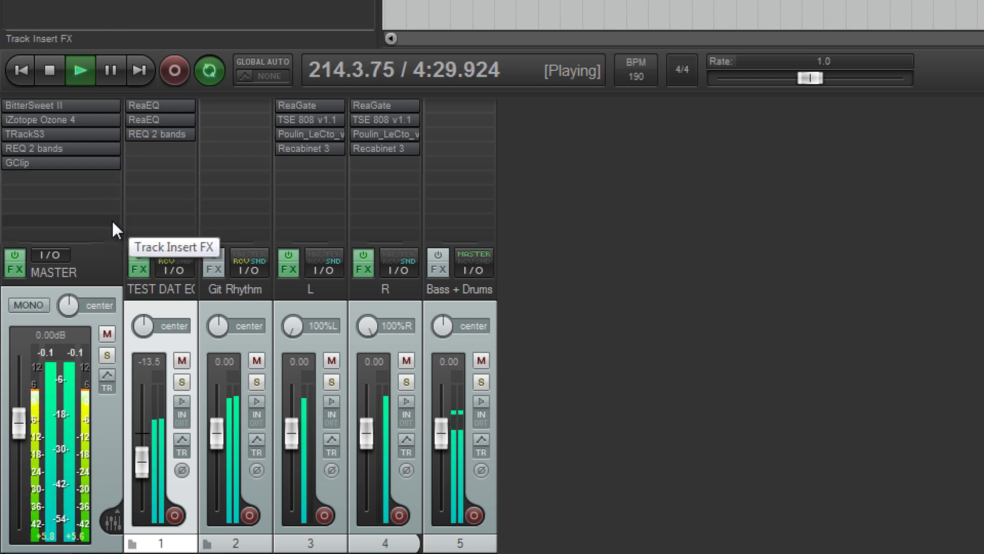
{"action": "left_click", "coordinate": [20, 259]}
{"action": "left_click_drag", "start_coordinate": [15, 413], "coordinate": [19, 384]}
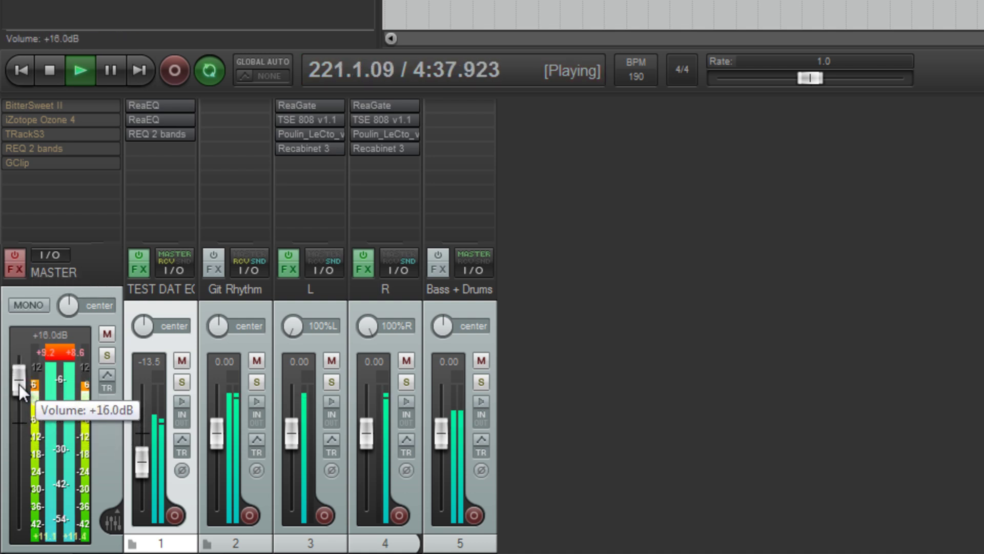
{"action": "double_click", "coordinate": [19, 383]}
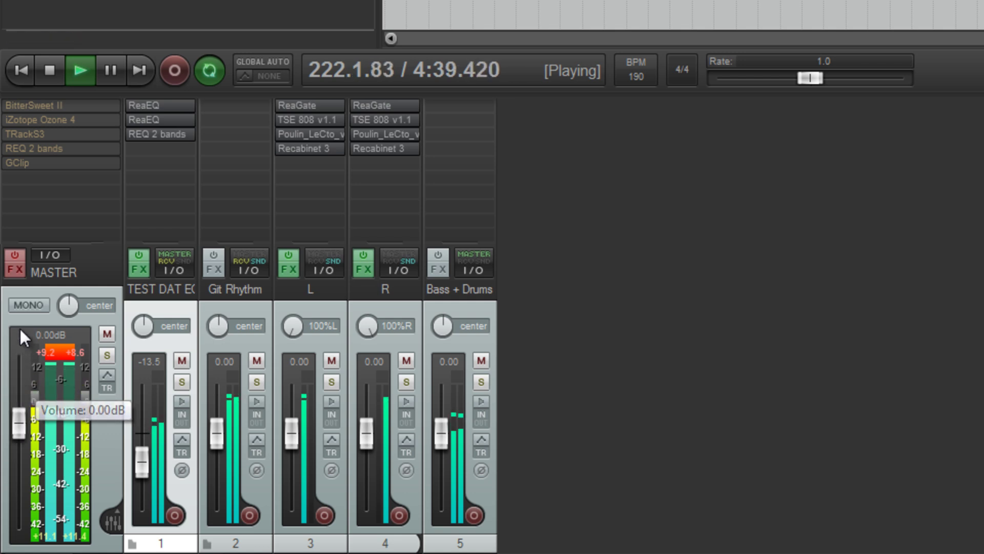
{"action": "left_click", "coordinate": [17, 256]}
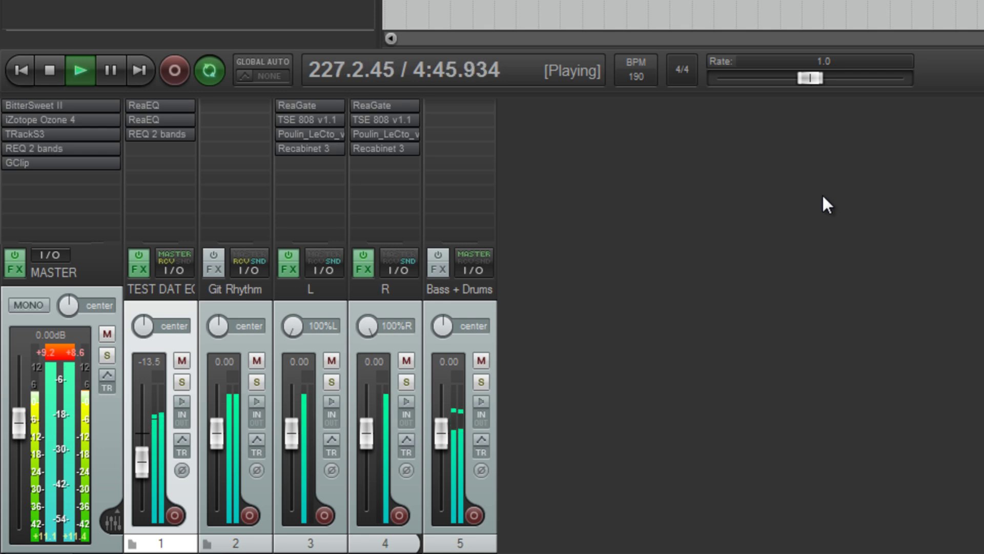
{"action": "key", "text": "space"}
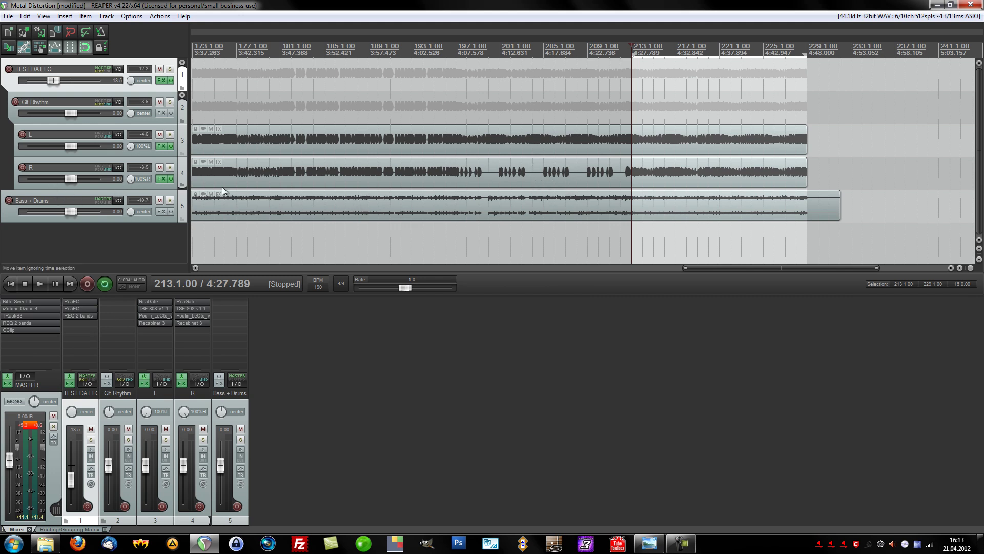
Inspect the ReaGate noise gate settings on track L and close the plug-in window.
{"action": "left_click", "coordinate": [40, 154]}
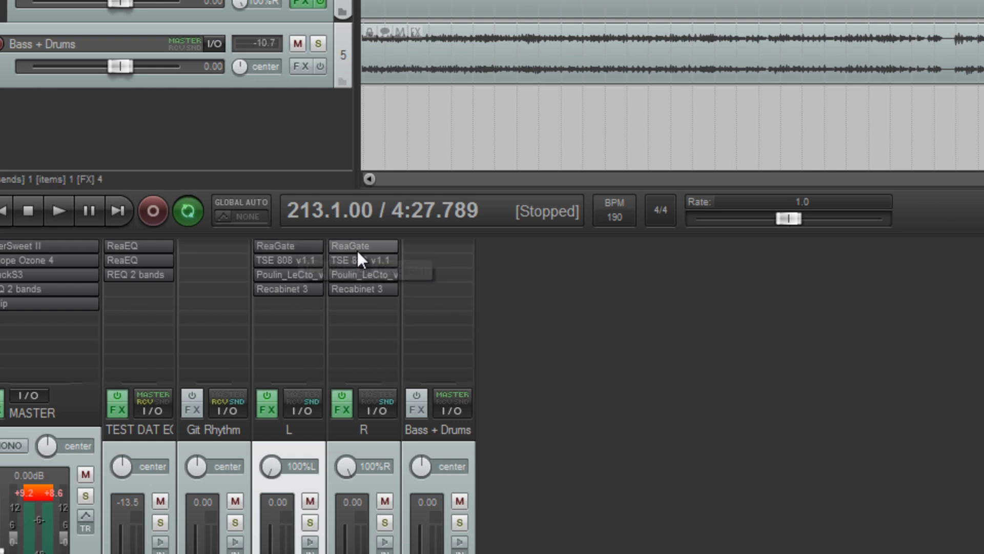
{"action": "left_click", "coordinate": [288, 247]}
{"action": "left_click_drag", "start_coordinate": [359, 5], "coordinate": [469, 51]}
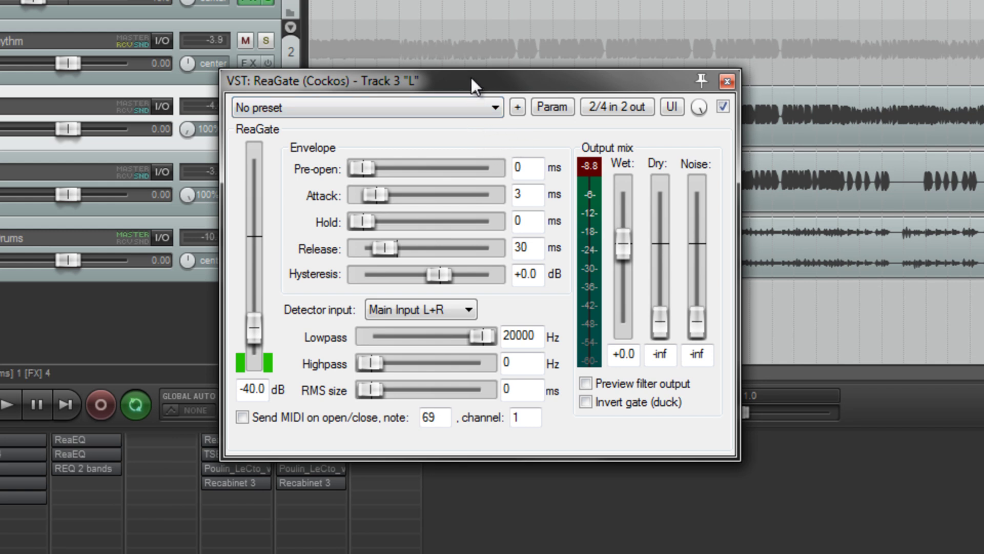
{"action": "left_click_drag", "start_coordinate": [472, 78], "coordinate": [511, 91]}
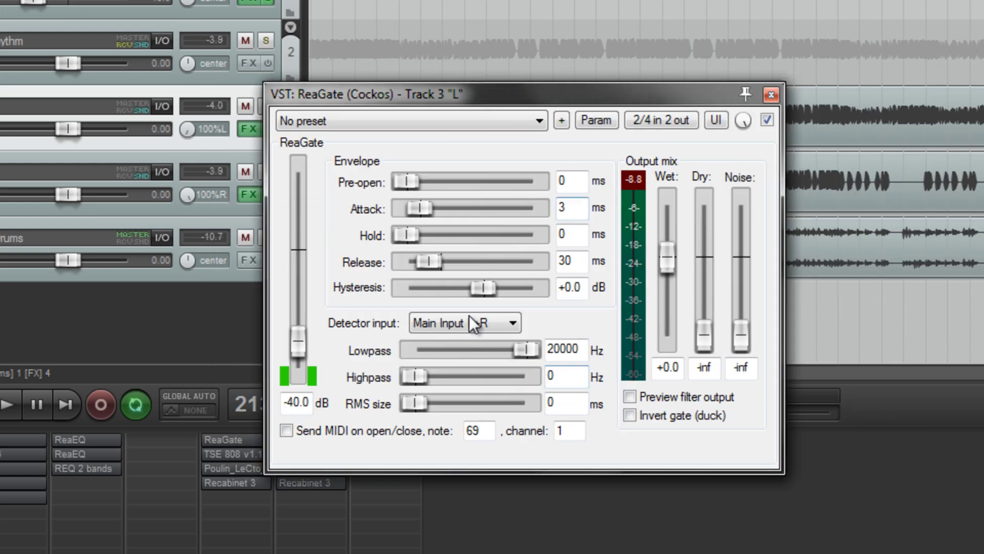
{"action": "left_click", "coordinate": [772, 95]}
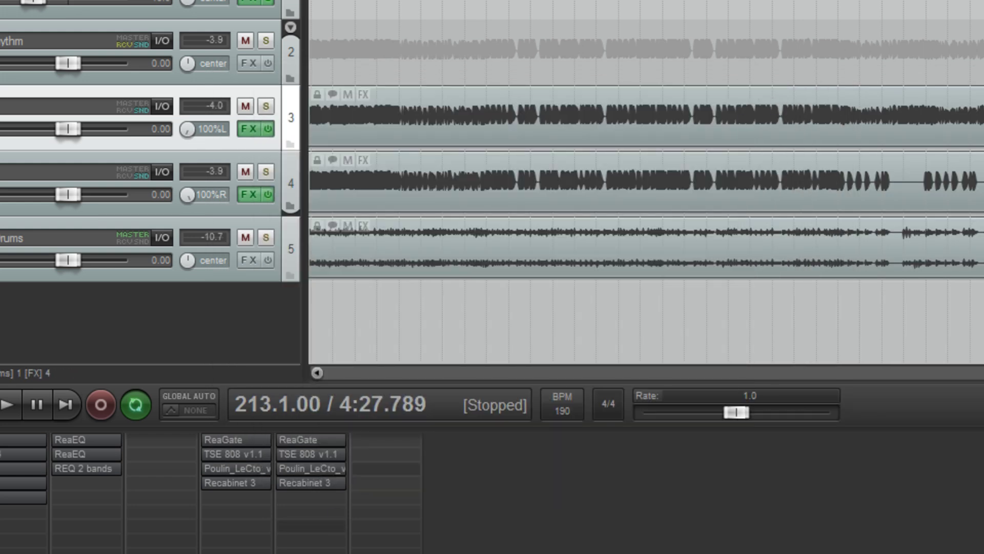
Inspect the TSE 808 overdrive on track L, including its DIY circuit configuration, and close its interface.
{"action": "left_click", "coordinate": [229, 453]}
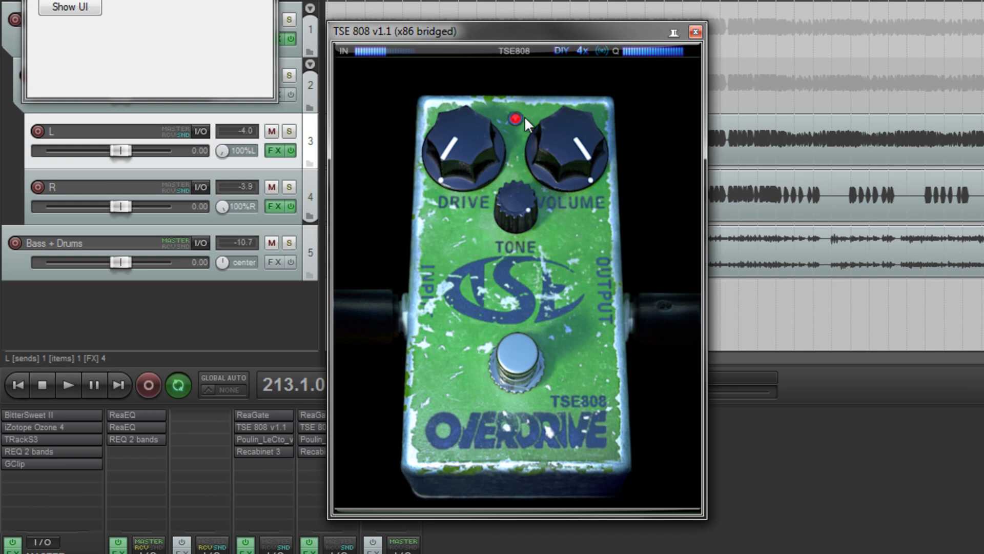
{"action": "left_click", "coordinate": [561, 52]}
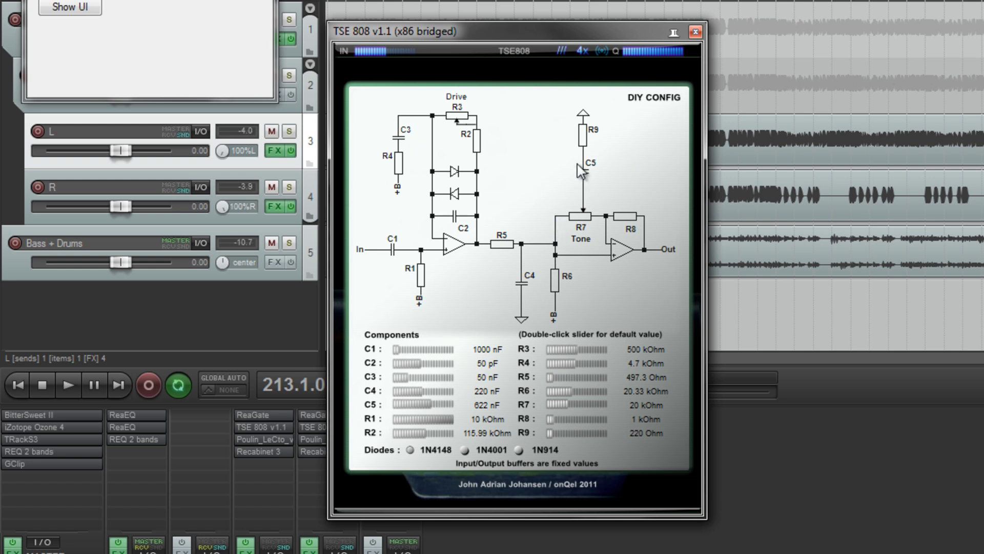
{"action": "left_click", "coordinate": [563, 50]}
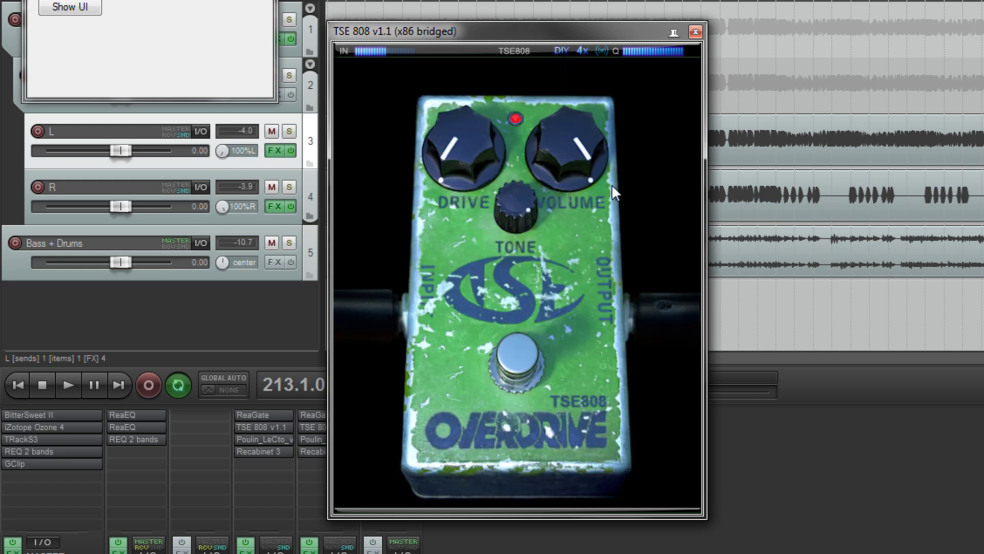
{"action": "left_click", "coordinate": [696, 31]}
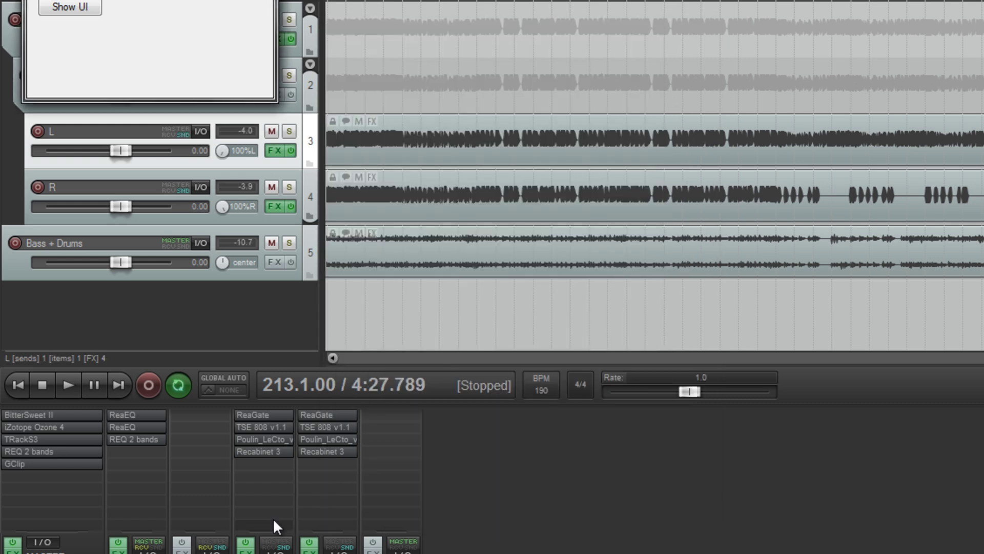
Inspect the Poulin LeCto amp and Recabinet 3 cabinet settings on track L, and the Poulin LeCto on track R.
{"action": "left_click", "coordinate": [258, 436]}
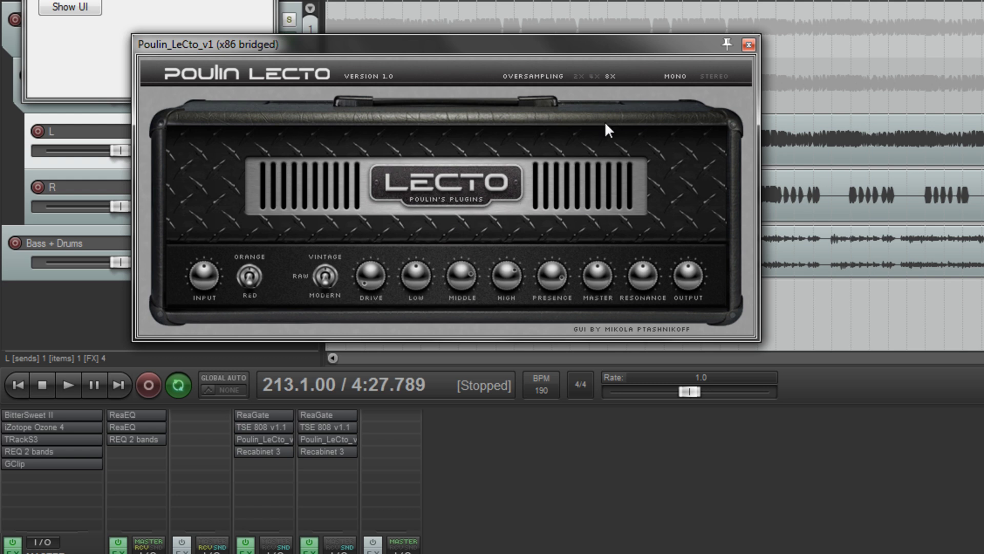
{"action": "left_click", "coordinate": [749, 46]}
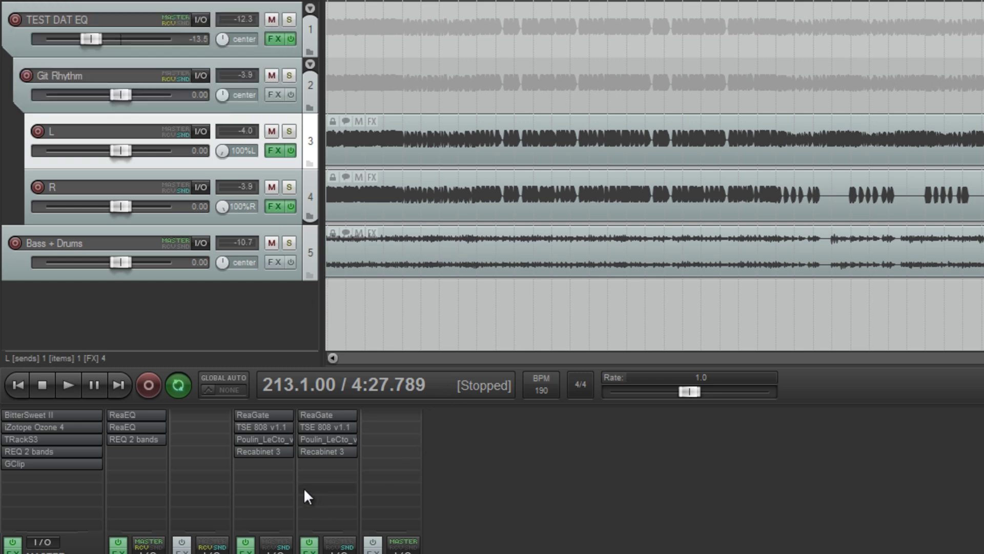
{"action": "left_click", "coordinate": [259, 451]}
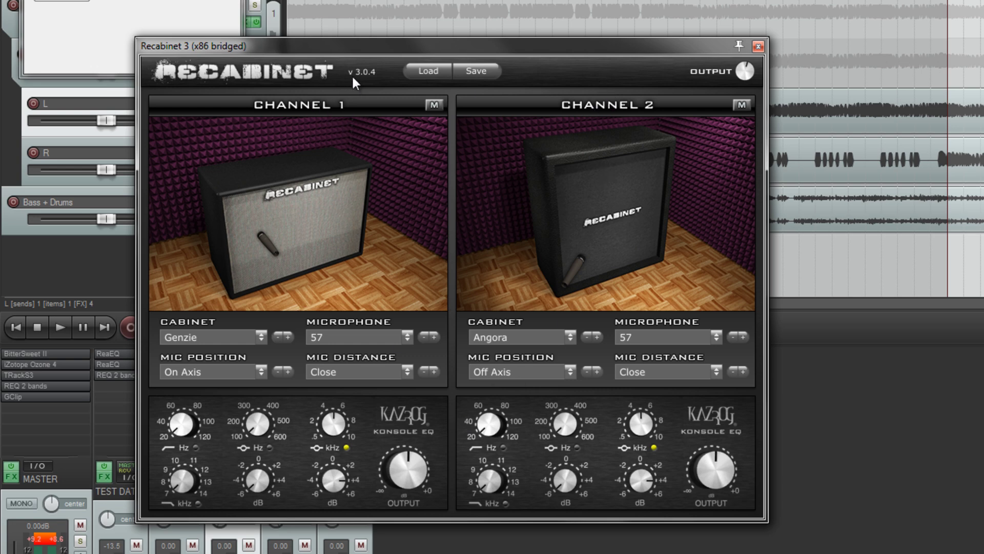
{"action": "key", "text": "Escape"}
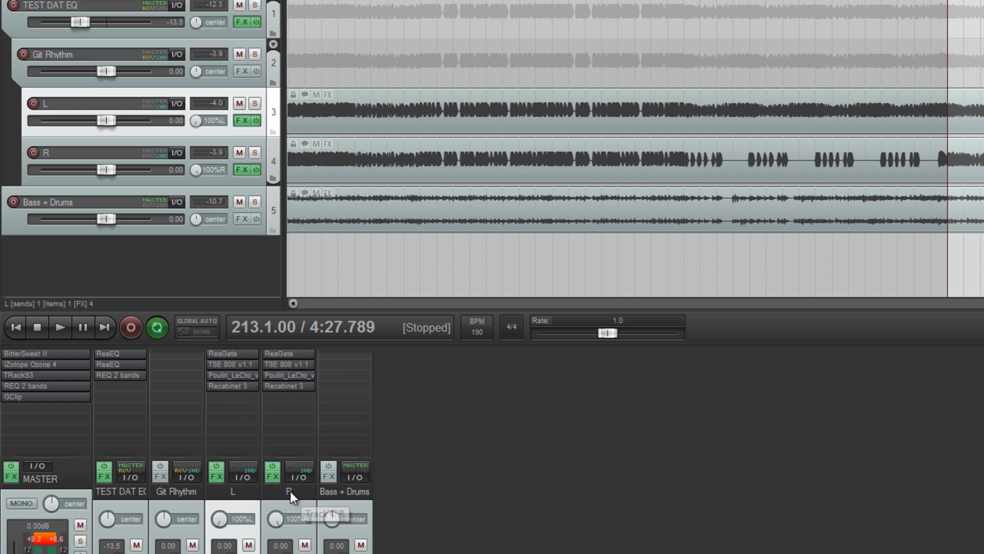
{"action": "left_click", "coordinate": [284, 376]}
{"action": "left_click", "coordinate": [698, 65]}
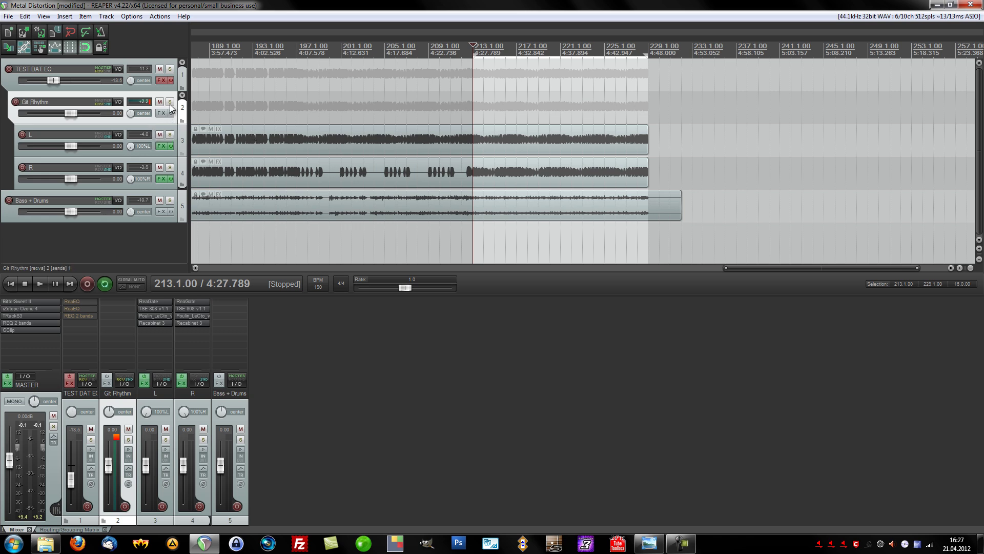
Play the mix, solo the Git Rhythm folder to hear the guitars alone, stop playback and unsolo it.
{"action": "key", "text": "space"}
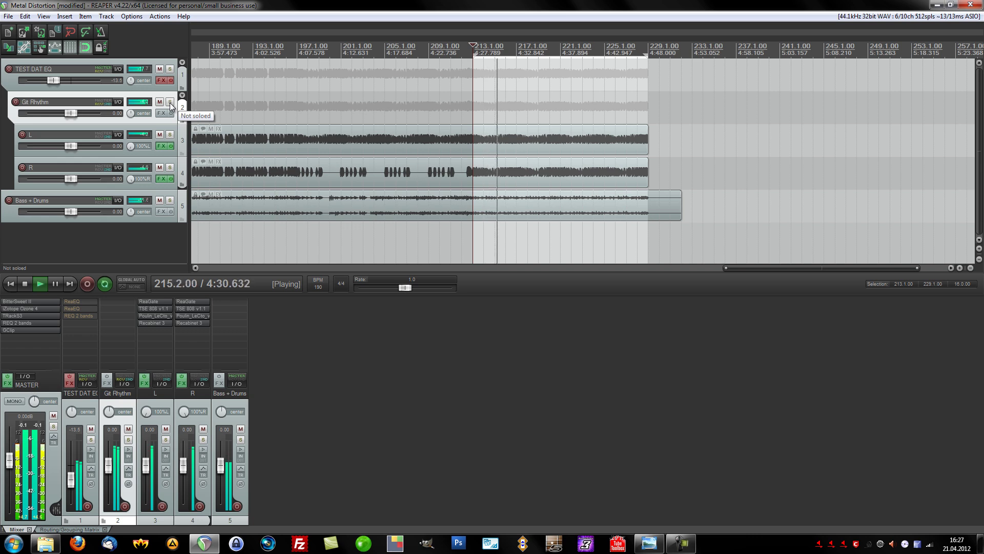
{"action": "left_click", "coordinate": [170, 102]}
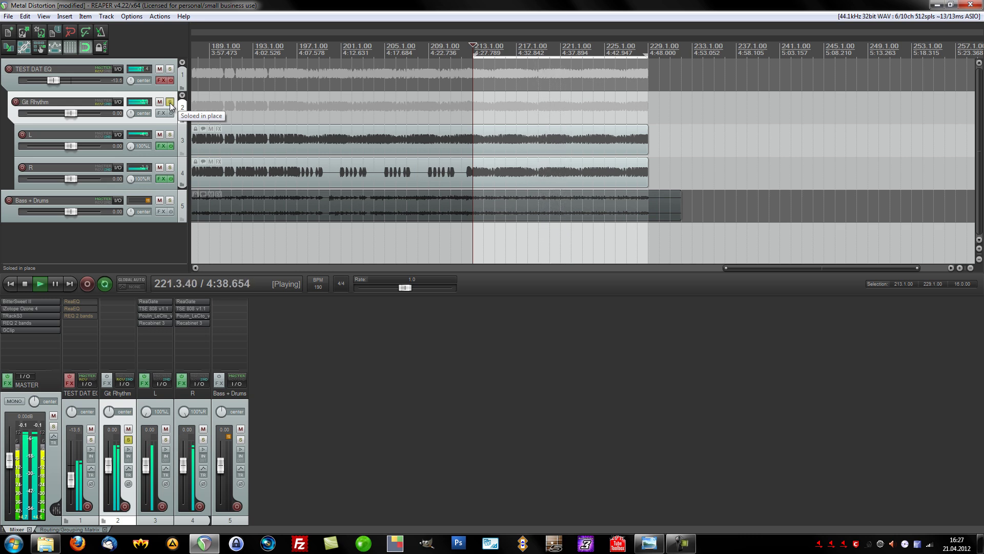
{"action": "key", "text": "space"}
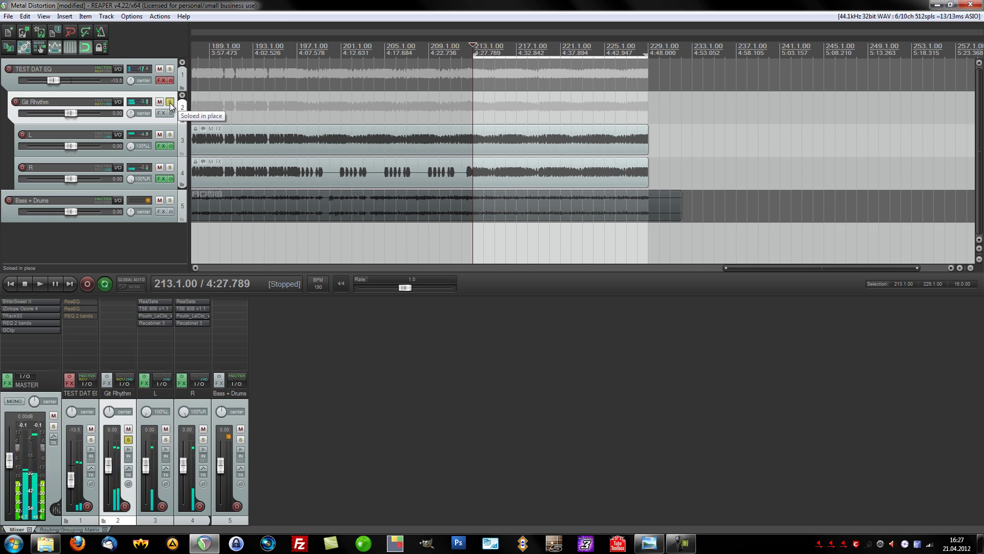
{"action": "left_click", "coordinate": [170, 101]}
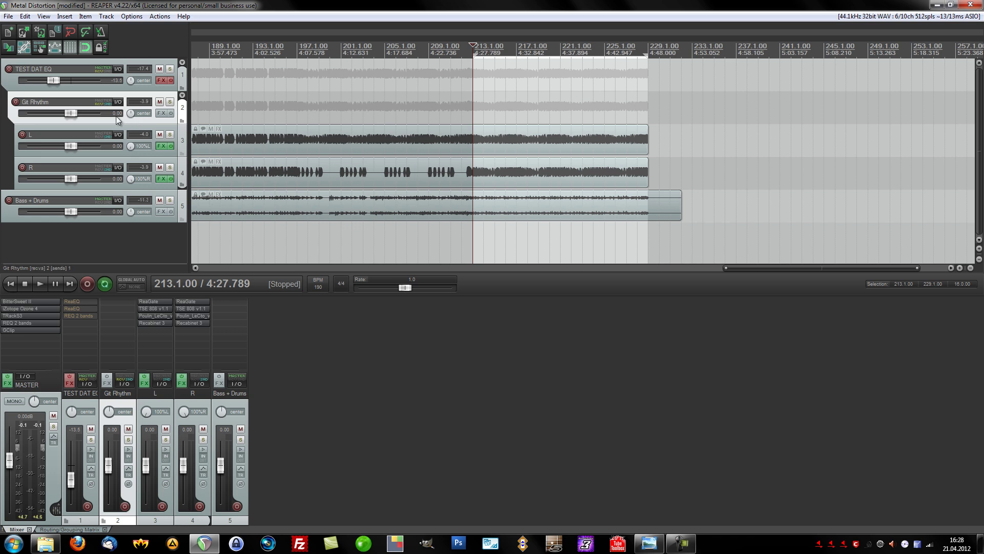
Reopen the Poulin LeCto amp on track L to review its drive and tone settings, and close its windows.
{"action": "left_click", "coordinate": [89, 126]}
{"action": "left_click", "coordinate": [90, 121]}
{"action": "left_click", "coordinate": [155, 315]}
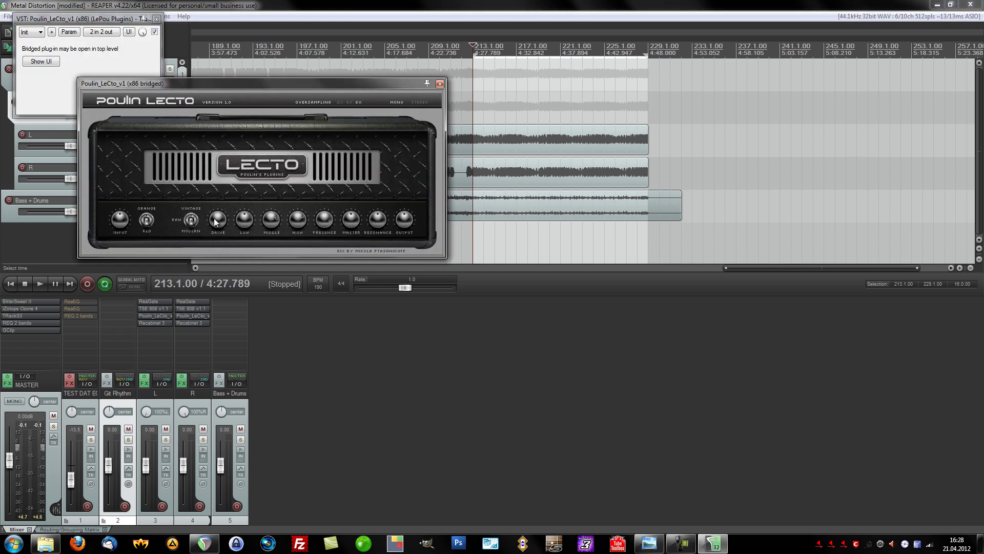
{"action": "left_click_drag", "start_coordinate": [255, 86], "coordinate": [418, 158]}
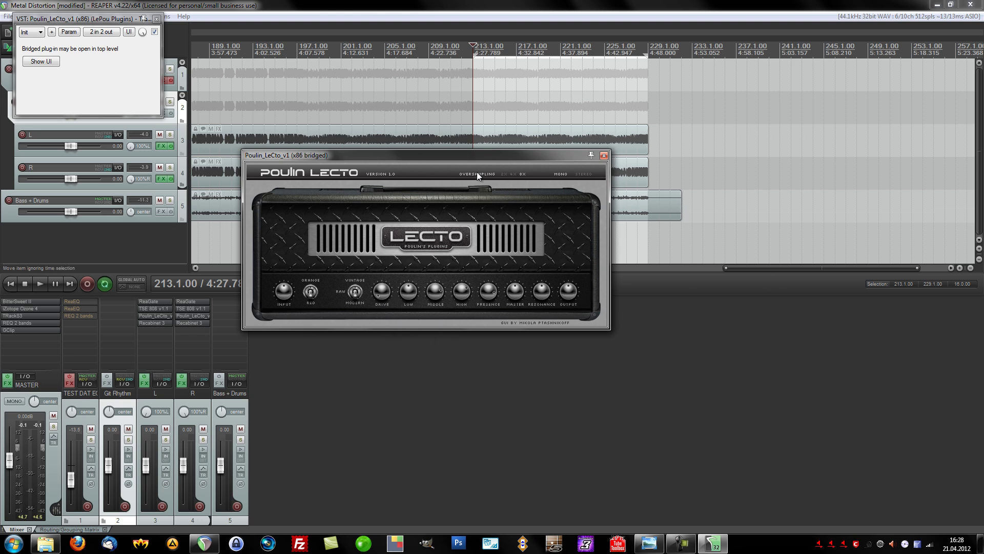
{"action": "left_click", "coordinate": [604, 155]}
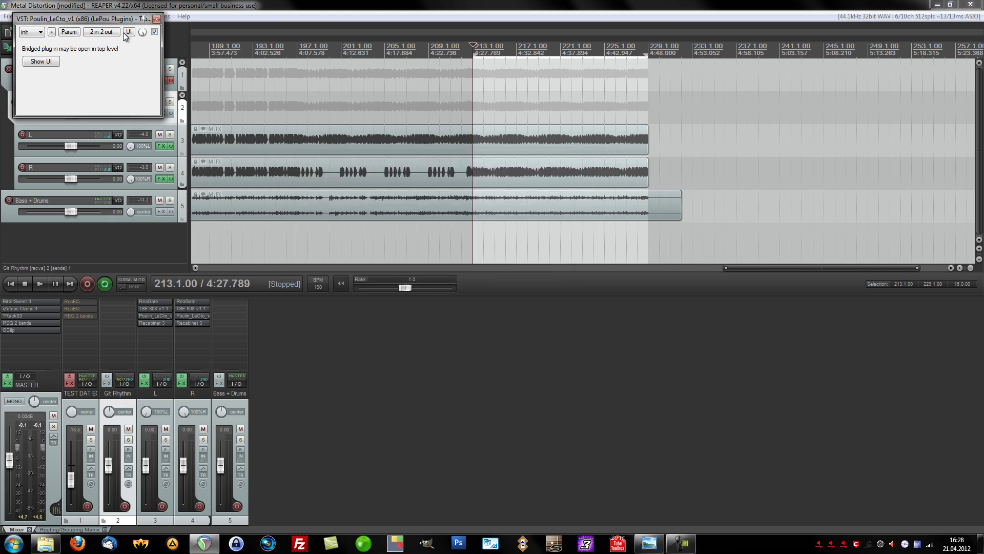
{"action": "left_click", "coordinate": [156, 19]}
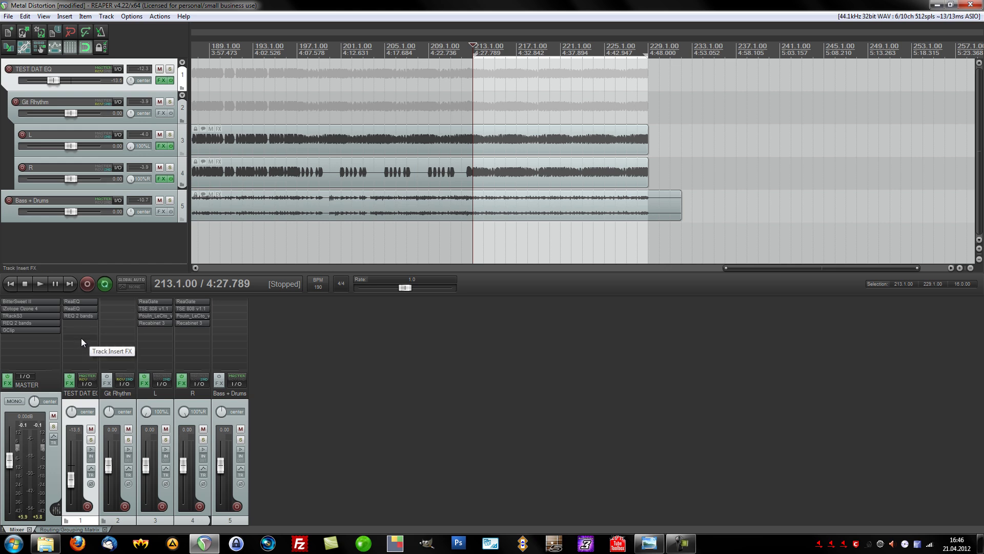
Play the mix and toggle the TEST DAT EQ folder's effects off and on to compare the sound, and stop playback.
{"action": "key", "text": "space"}
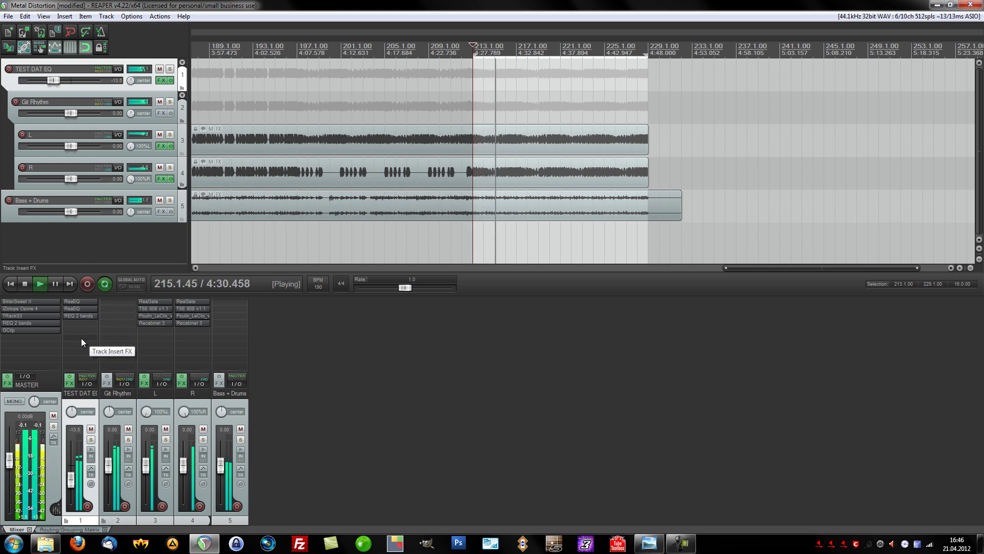
{"action": "left_click", "coordinate": [69, 378]}
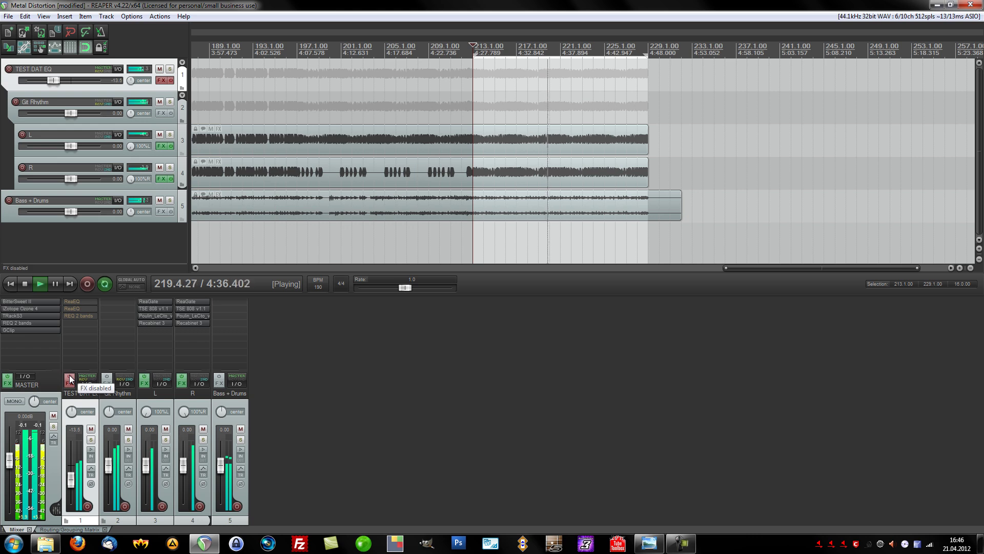
{"action": "left_click", "coordinate": [70, 379]}
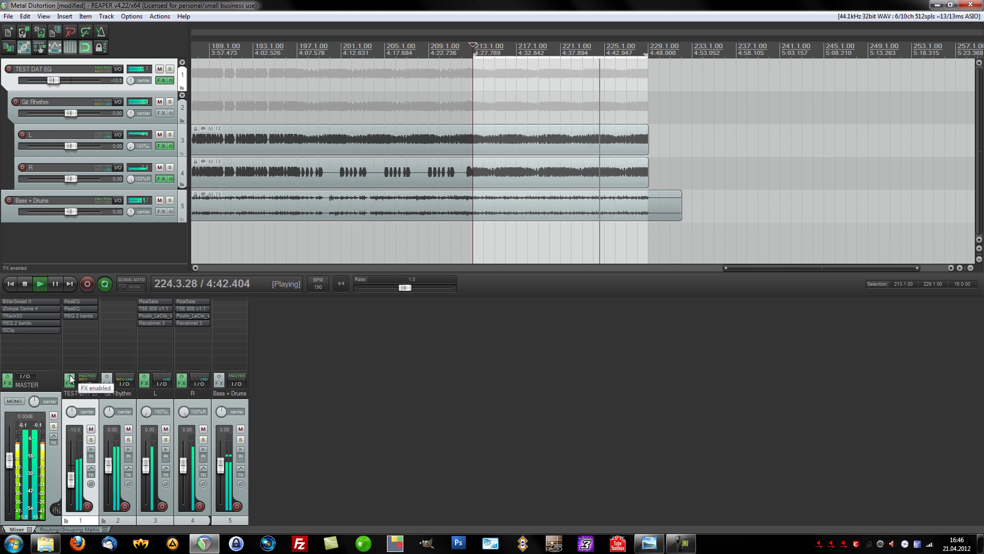
{"action": "left_click", "coordinate": [71, 380]}
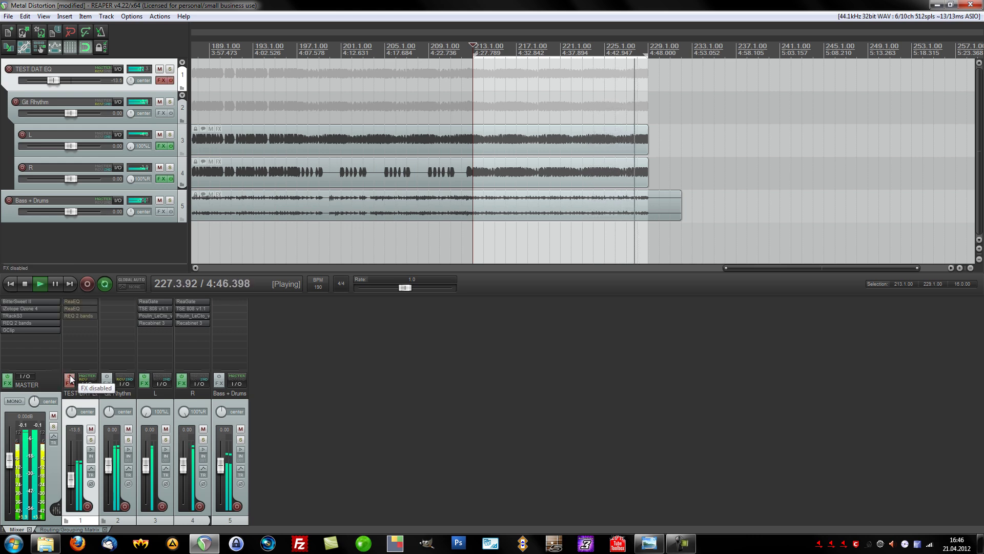
{"action": "key", "text": "space"}
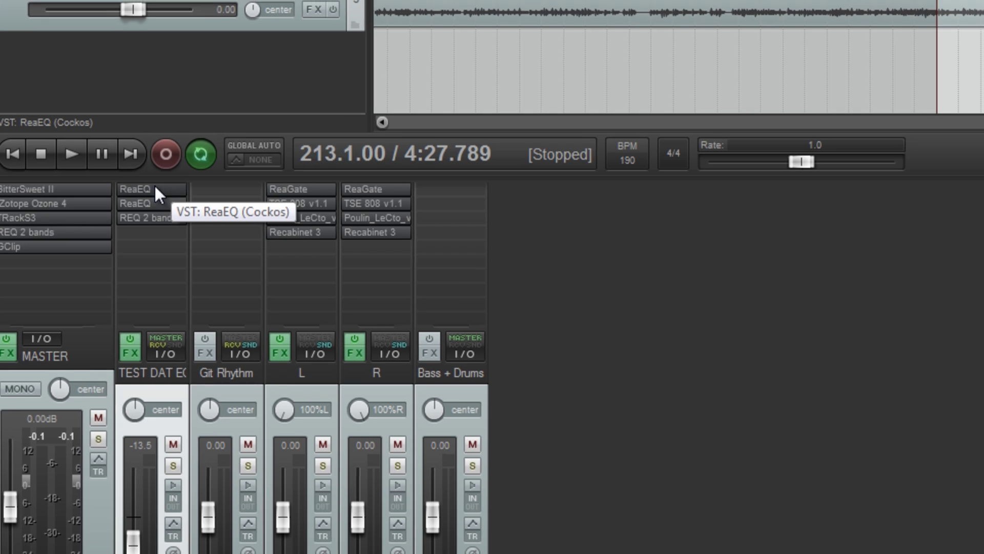
Open the first ReaEQ on the TEST DAT EQ folder, inspect the settings of bands 1 and 4, and close it.
{"action": "left_click", "coordinate": [164, 185]}
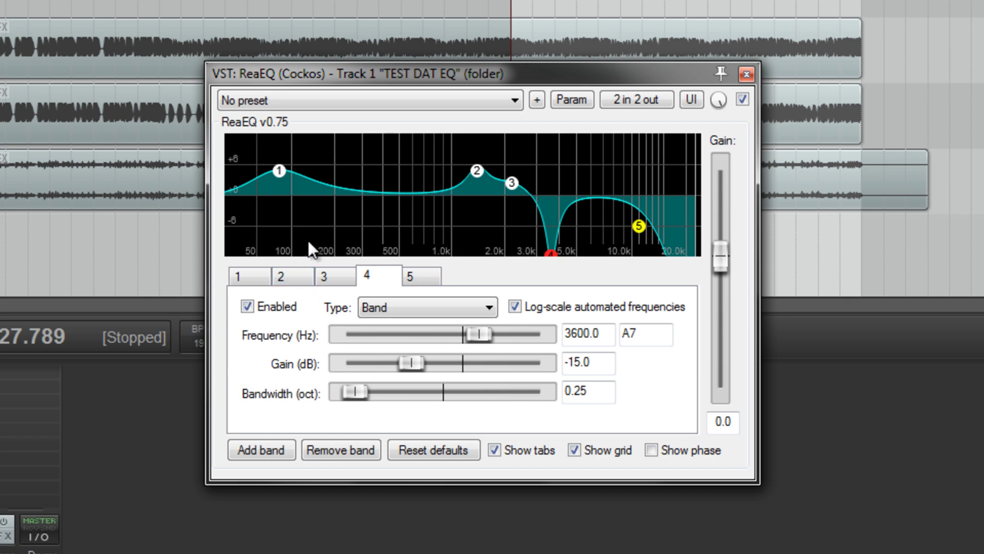
{"action": "left_click", "coordinate": [279, 174]}
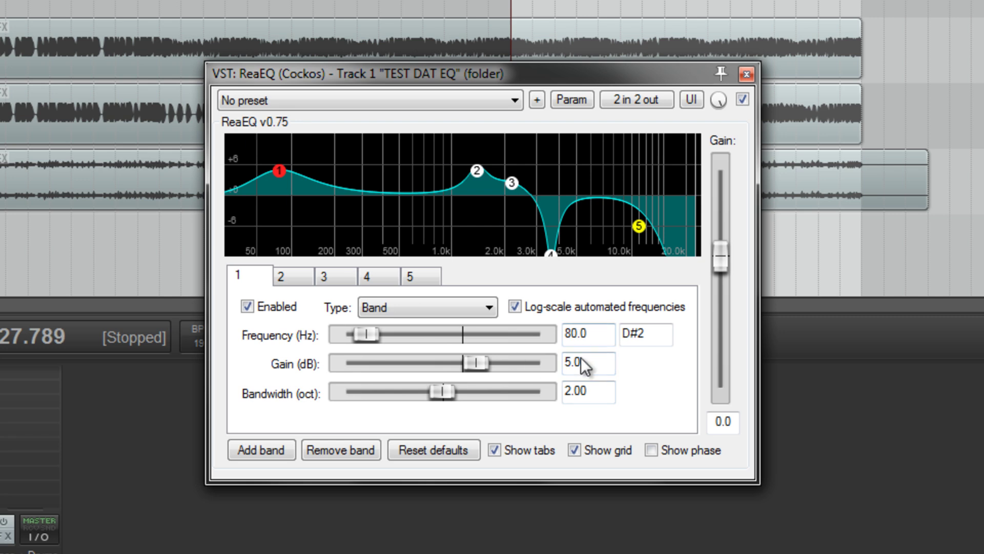
{"action": "left_click", "coordinate": [554, 255]}
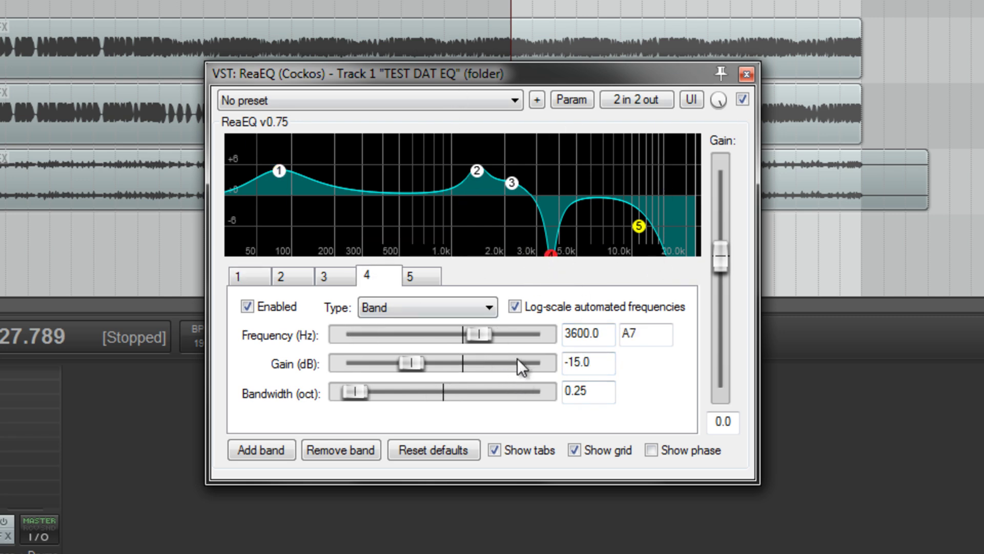
{"action": "left_click", "coordinate": [592, 362]}
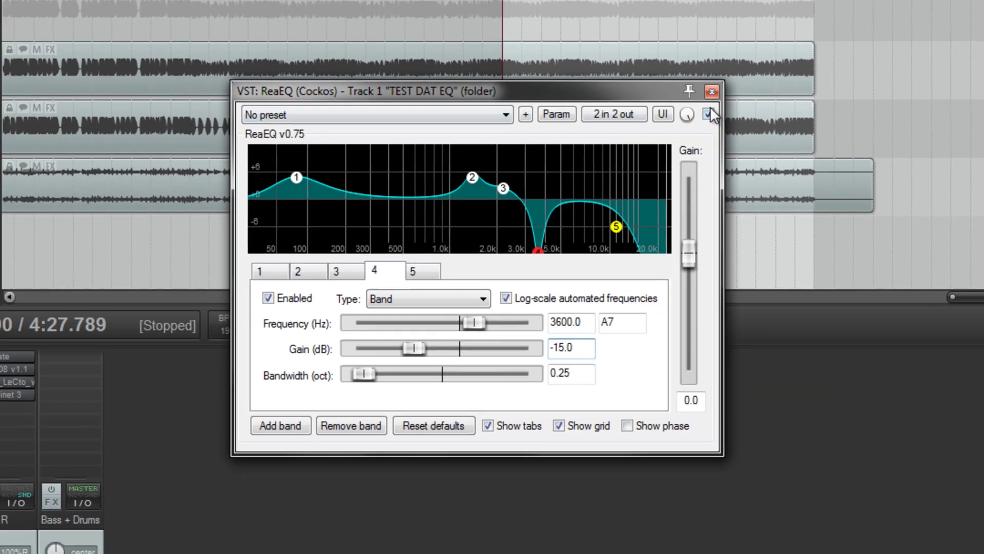
{"action": "left_click", "coordinate": [747, 74]}
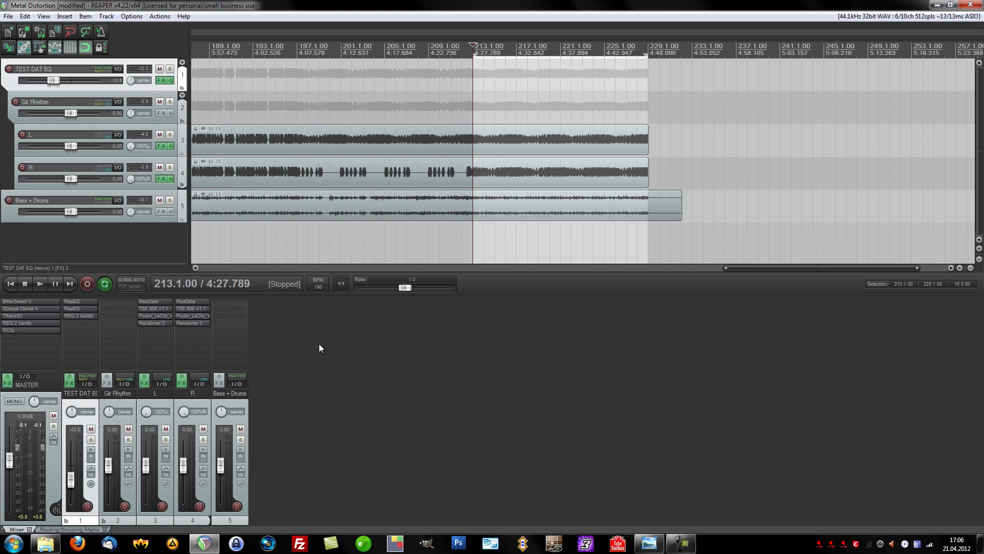
Open the second ReaEQ on the TEST DAT EQ folder, review the settings of its five bands, and close it.
{"action": "left_click", "coordinate": [82, 308]}
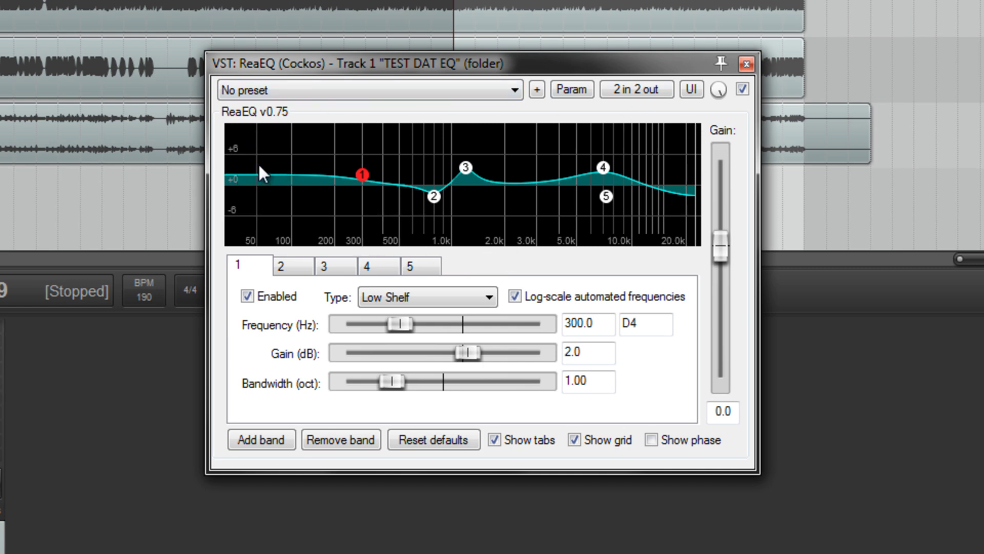
{"action": "left_click", "coordinate": [433, 196]}
{"action": "left_click", "coordinate": [465, 167]}
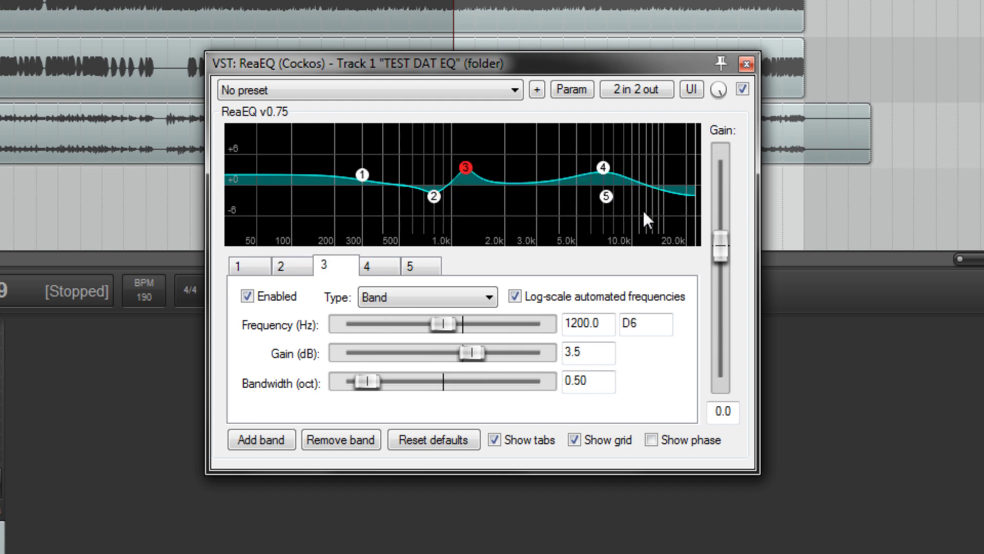
{"action": "left_click", "coordinate": [606, 196]}
{"action": "left_click", "coordinate": [603, 167]}
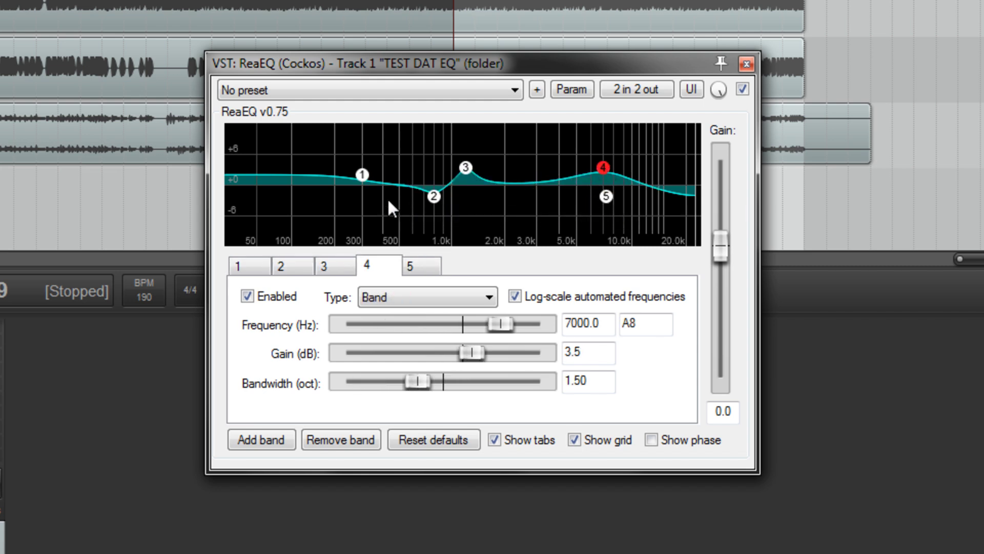
{"action": "left_click", "coordinate": [363, 175]}
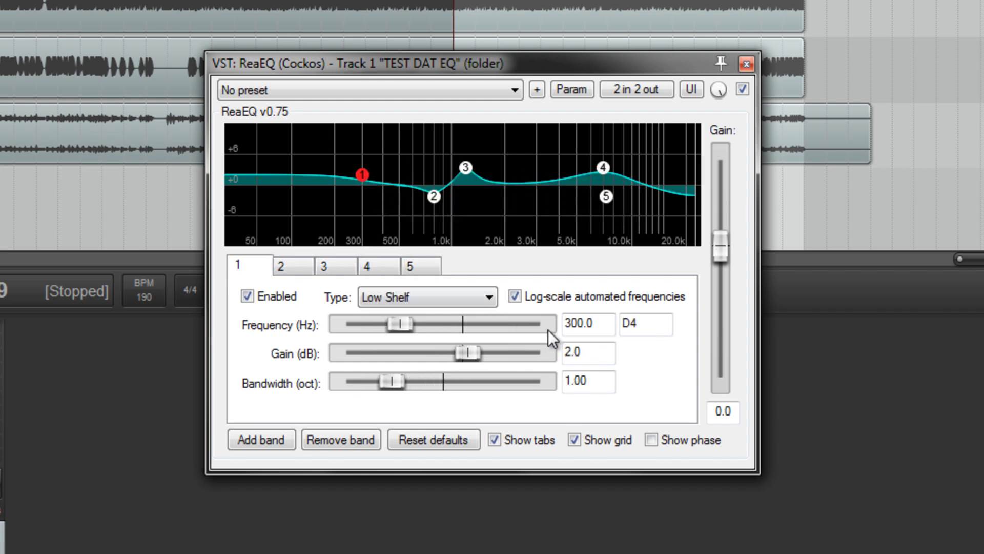
{"action": "left_click", "coordinate": [434, 196]}
{"action": "left_click", "coordinate": [466, 168]}
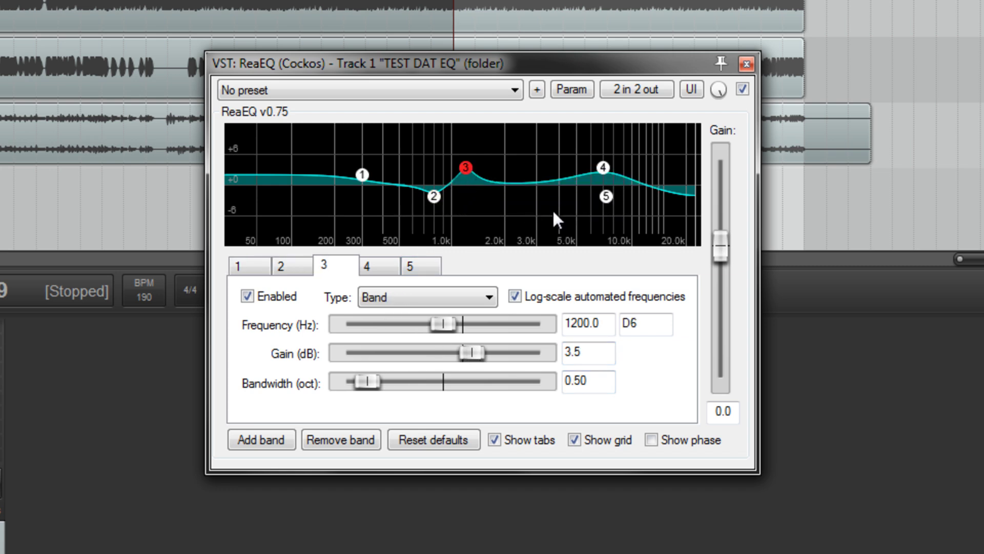
{"action": "left_click", "coordinate": [606, 197]}
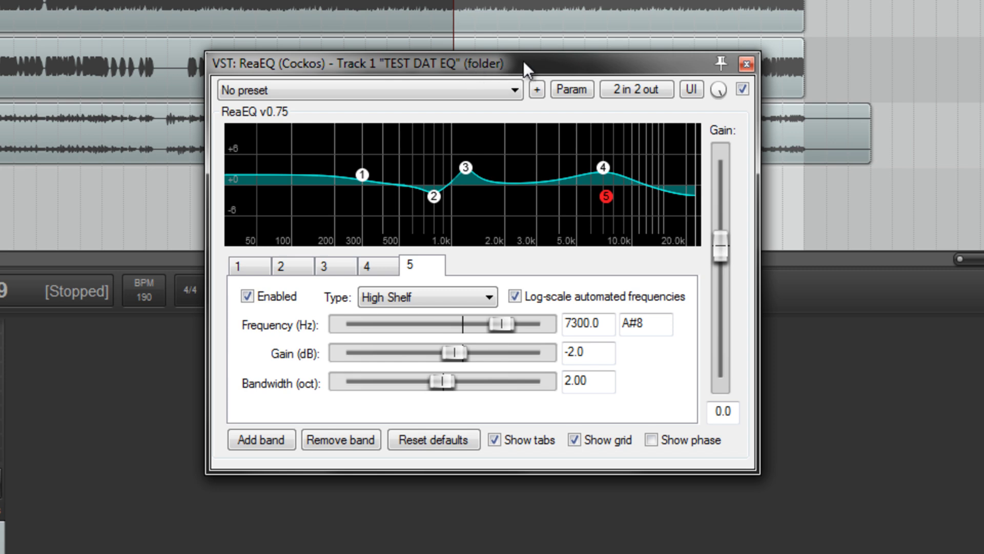
{"action": "left_click", "coordinate": [747, 63]}
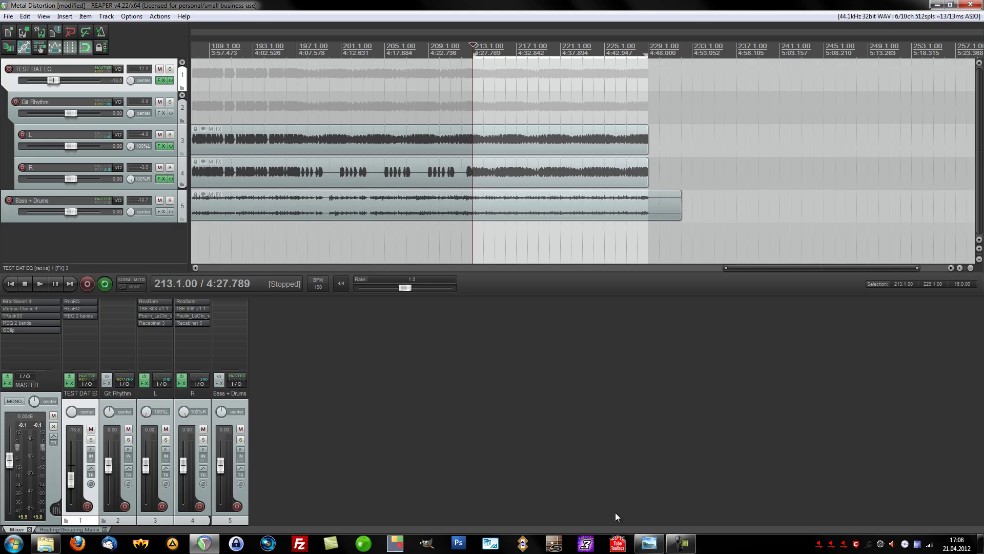
Recheck the first ReaEQ on the TEST DAT EQ folder, close it, and inspect the Waves REQ 2 bands equalizer.
{"action": "double_click", "coordinate": [79, 302]}
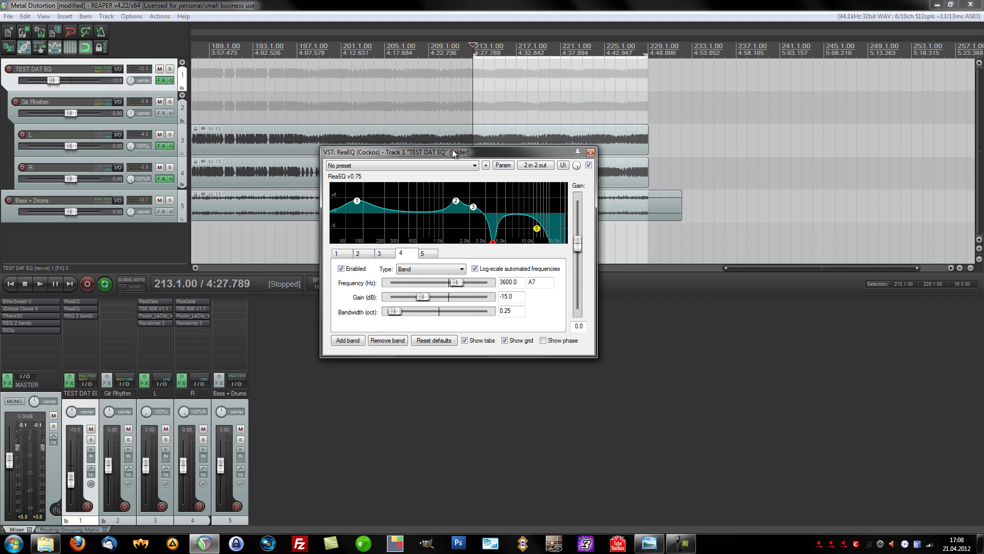
{"action": "left_click", "coordinate": [591, 153]}
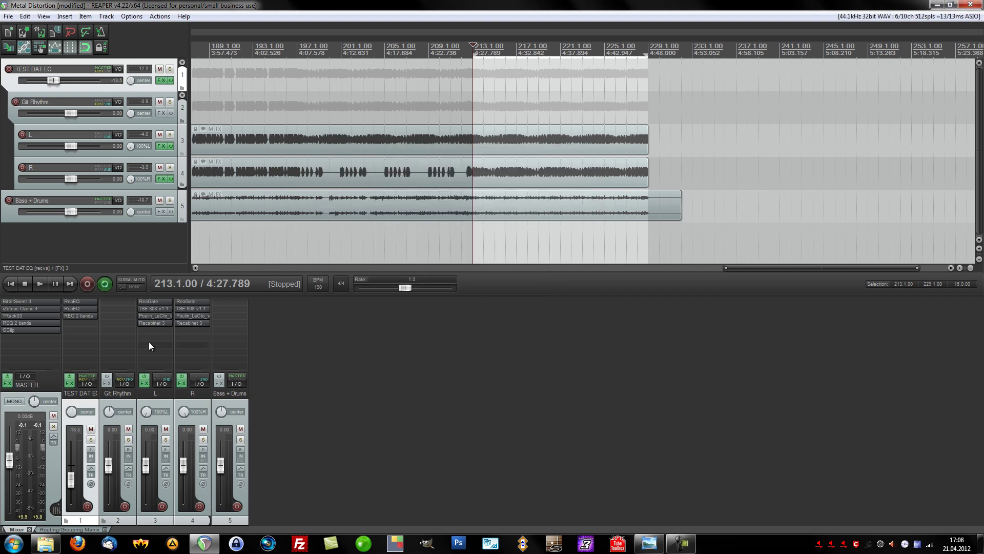
{"action": "left_click", "coordinate": [72, 316]}
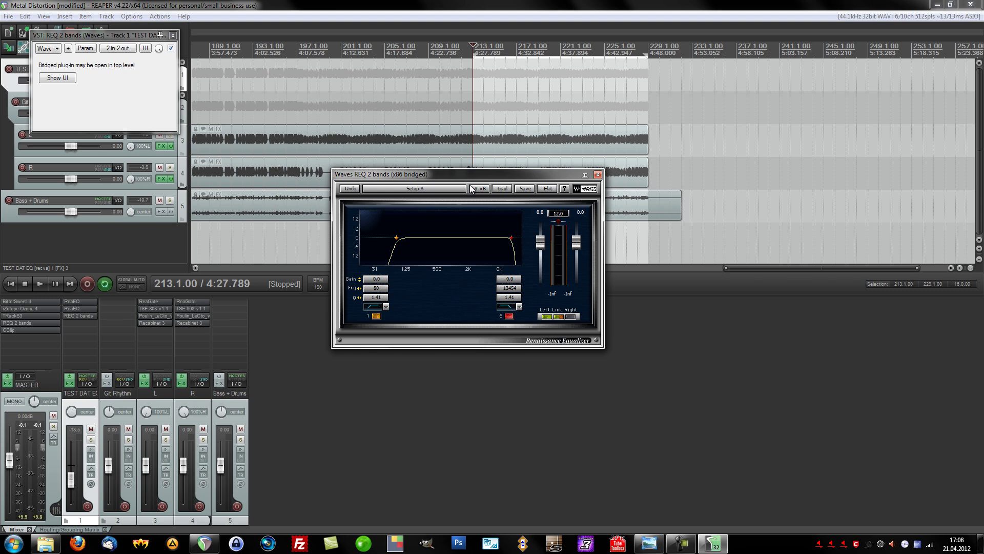
{"action": "left_click_drag", "start_coordinate": [467, 175], "coordinate": [491, 178]}
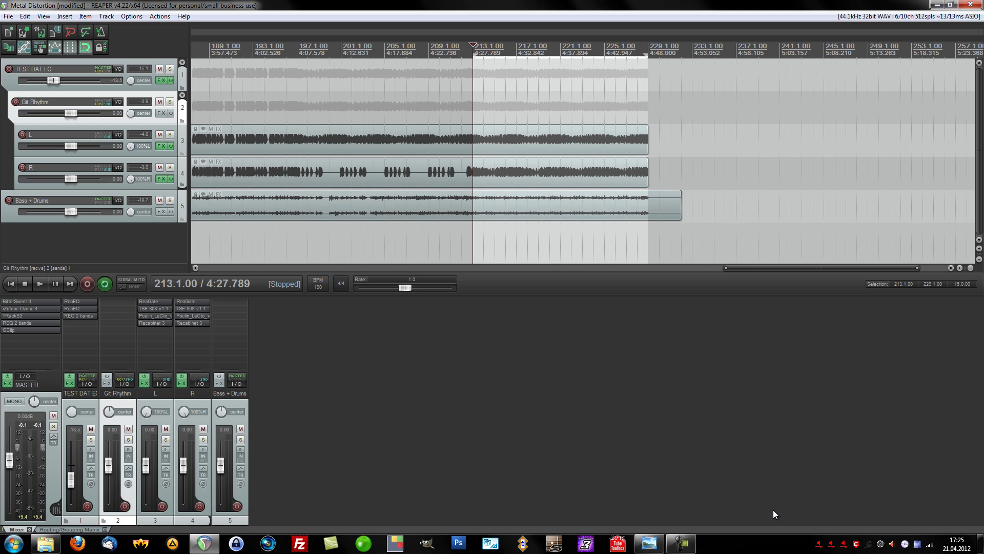
Reopen the first ReaEQ on the TEST DAT EQ folder and examine the frequency and gain of bands 1 and 4.
{"action": "left_click", "coordinate": [80, 307]}
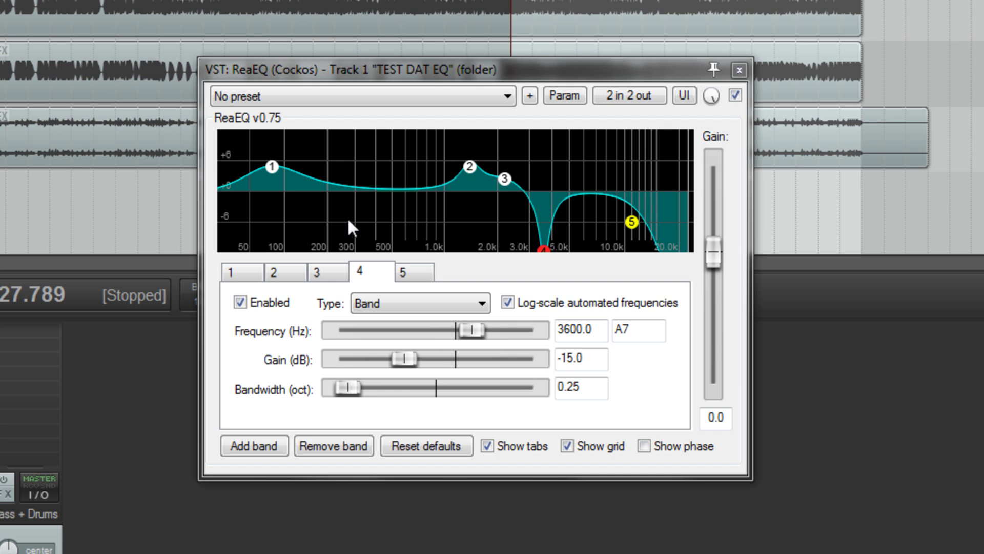
{"action": "left_click", "coordinate": [273, 168]}
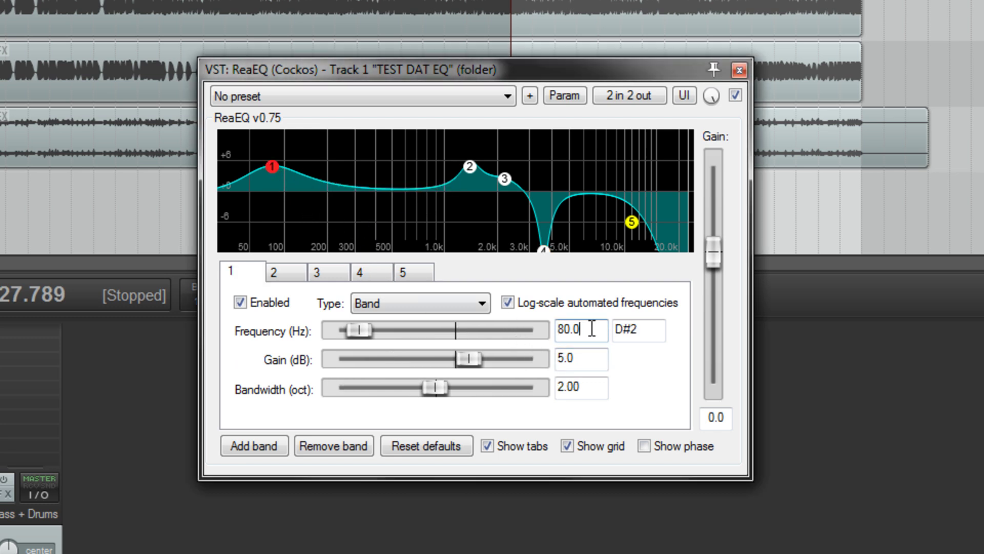
{"action": "left_click", "coordinate": [590, 359]}
{"action": "left_click", "coordinate": [545, 249]}
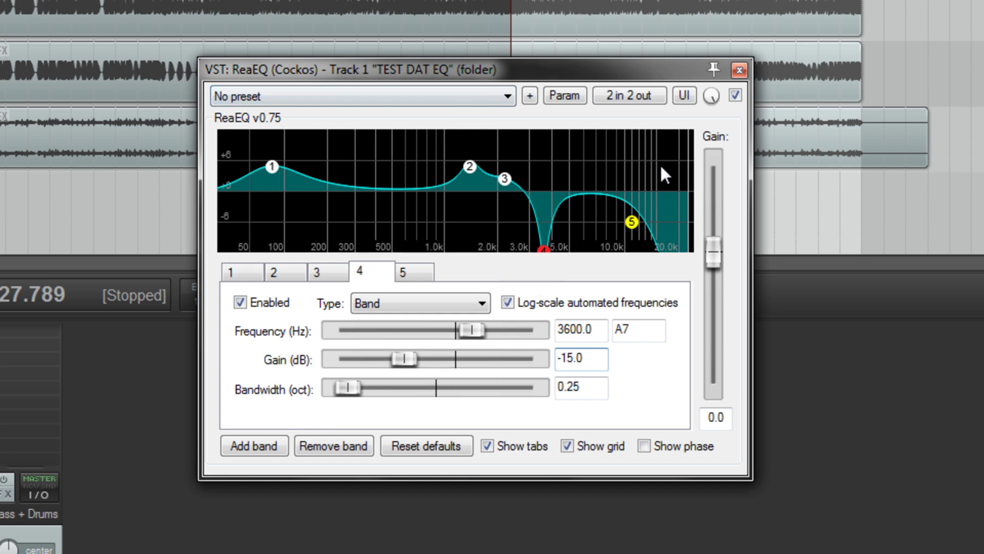
{"action": "left_click", "coordinate": [597, 329]}
{"action": "left_click", "coordinate": [593, 359]}
Examine the frequency and gain of ReaEQ's low-pass band 5.
{"action": "left_click", "coordinate": [632, 222]}
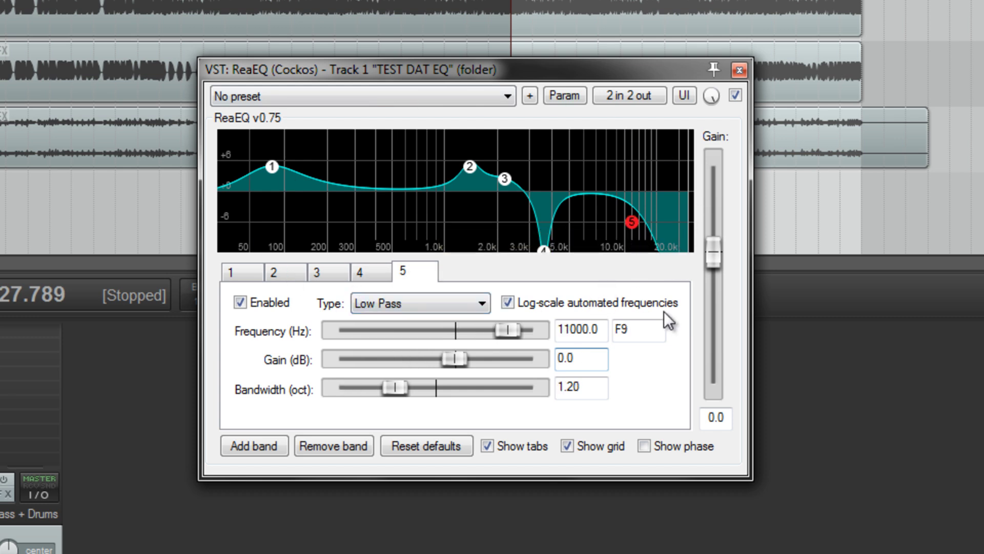
{"action": "left_click", "coordinate": [600, 333]}
{"action": "left_click", "coordinate": [595, 357]}
{"action": "left_click", "coordinate": [601, 330]}
Compare the frequency, gain and bandwidth of bands 2 and 3 in ReaEQ, alternating between the two.
{"action": "left_click", "coordinate": [470, 167]}
{"action": "left_click", "coordinate": [505, 179]}
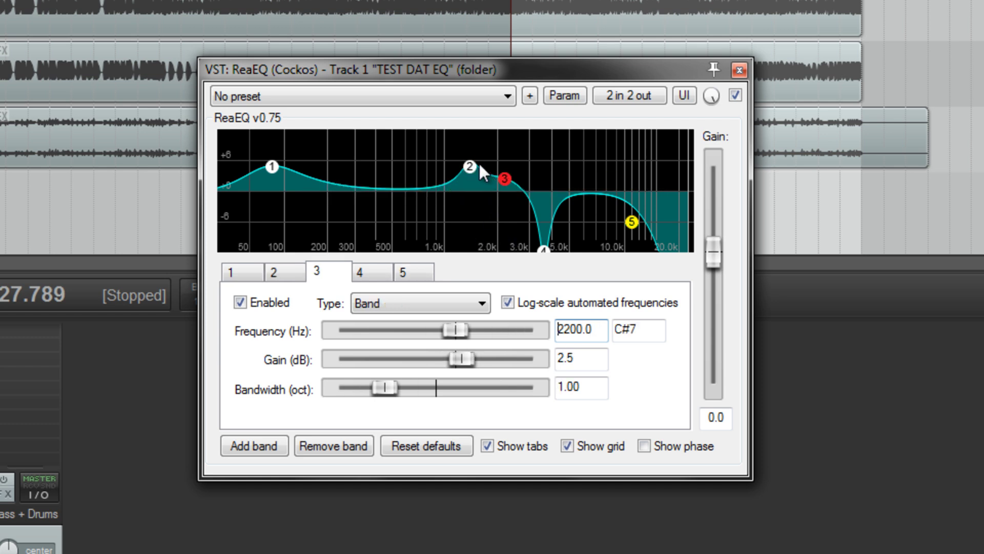
{"action": "left_click", "coordinate": [469, 167]}
{"action": "left_click", "coordinate": [504, 178]}
{"action": "left_click", "coordinate": [470, 167]}
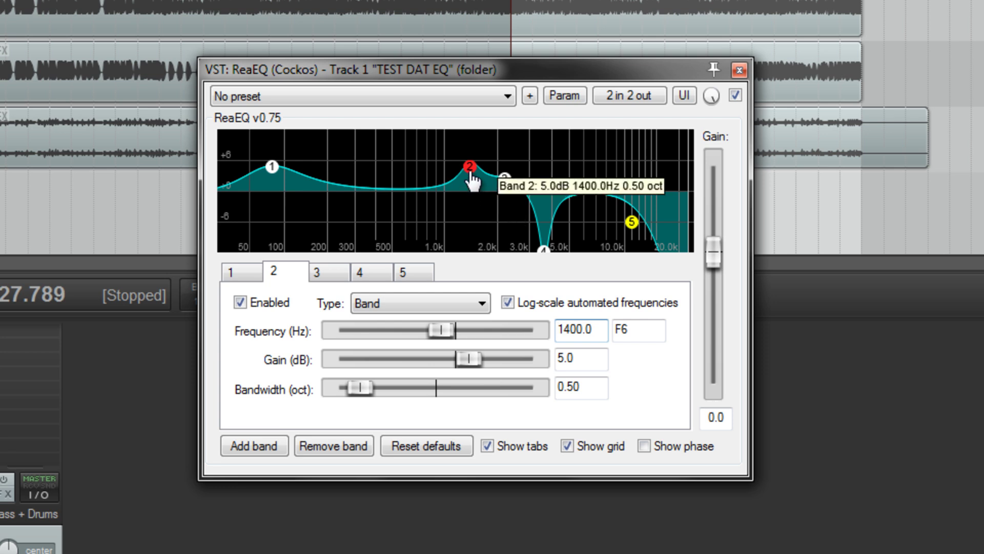
{"action": "left_click", "coordinate": [506, 179]}
{"action": "left_click", "coordinate": [469, 168]}
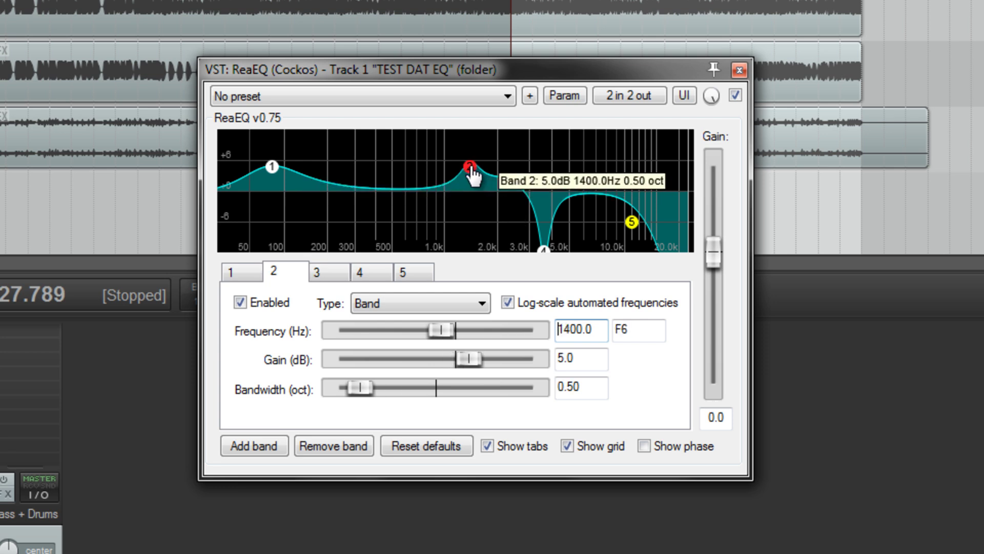
{"action": "left_click", "coordinate": [601, 328]}
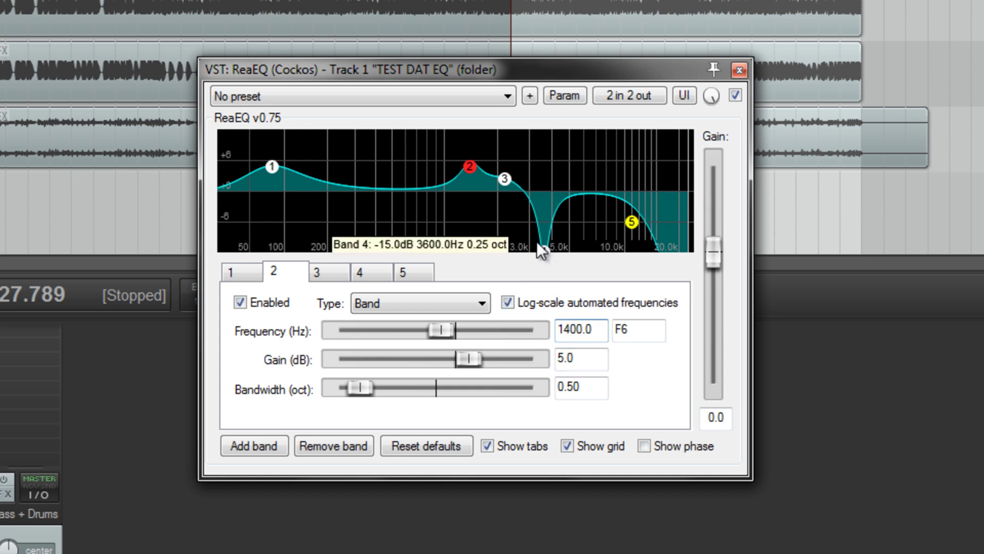
{"action": "left_click", "coordinate": [506, 180]}
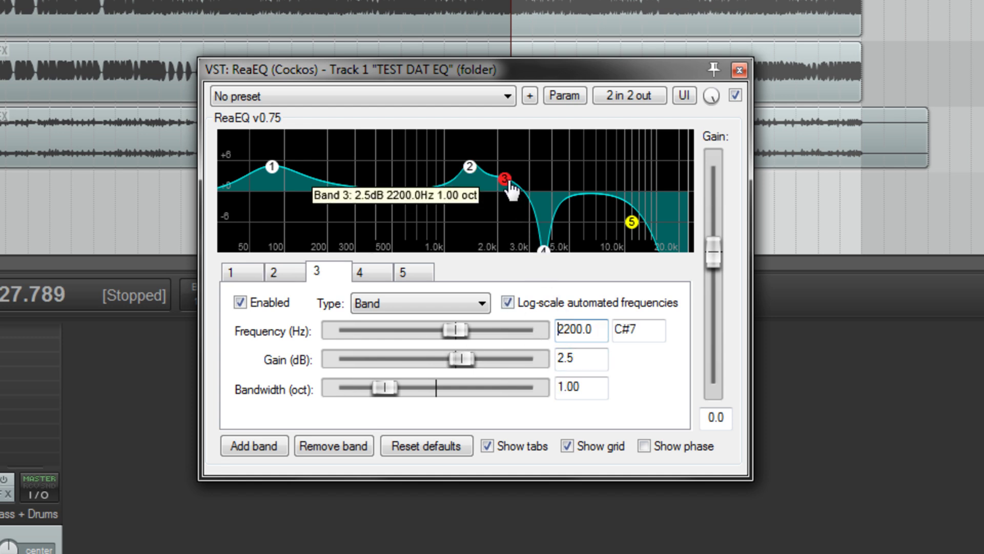
{"action": "left_click", "coordinate": [599, 328]}
{"action": "left_click", "coordinate": [469, 166]}
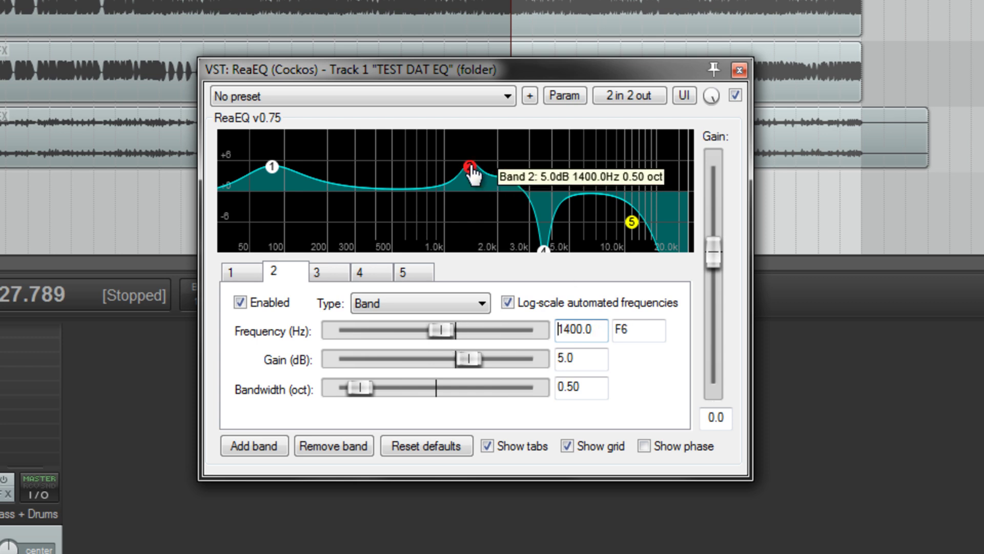
{"action": "left_click", "coordinate": [505, 179]}
{"action": "left_click", "coordinate": [471, 168]}
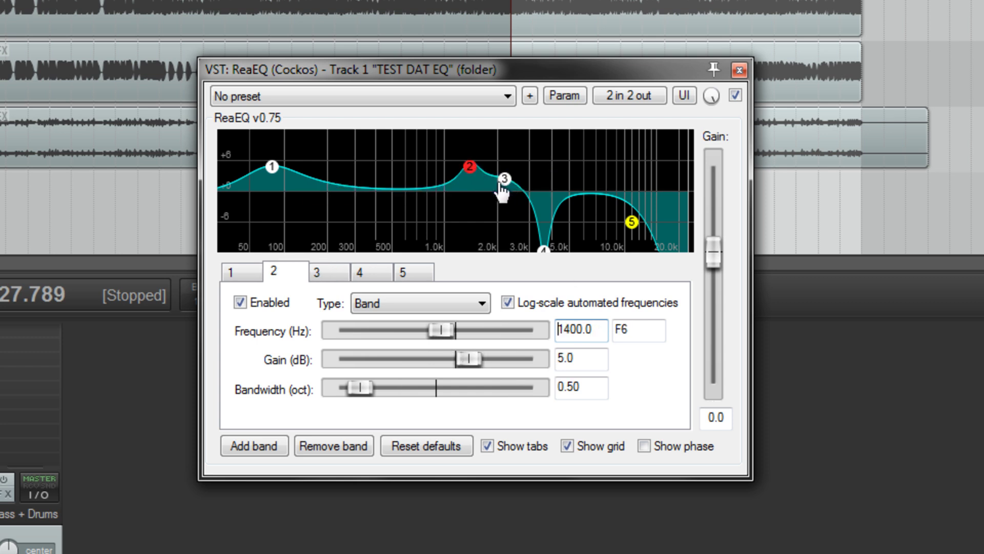
{"action": "left_click", "coordinate": [505, 178]}
{"action": "left_click", "coordinate": [468, 165]}
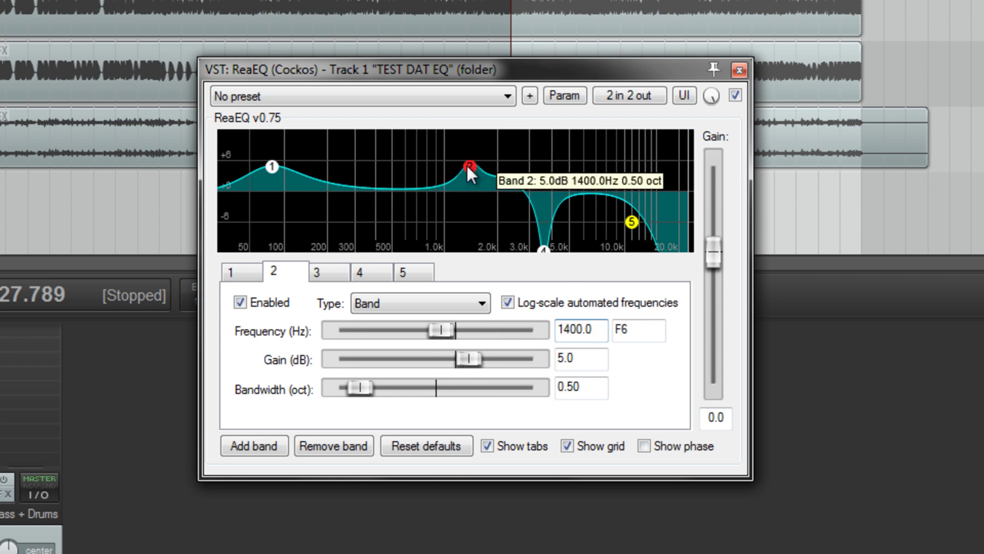
Start playback and disable all five bands of the first ReaEQ on the TEST DAT EQ folder, from band 1 to band 5.
{"action": "left_click", "coordinate": [240, 274]}
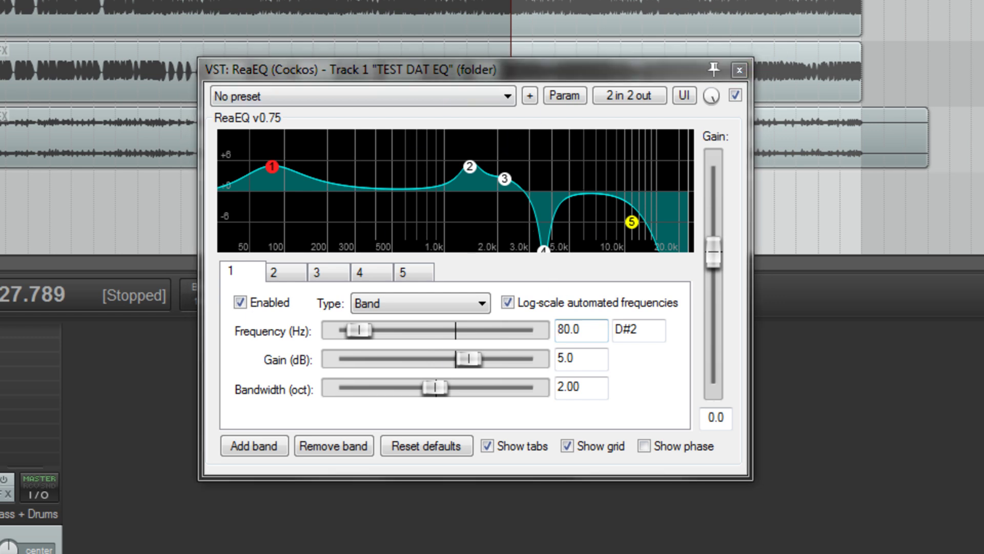
{"action": "key", "text": "space"}
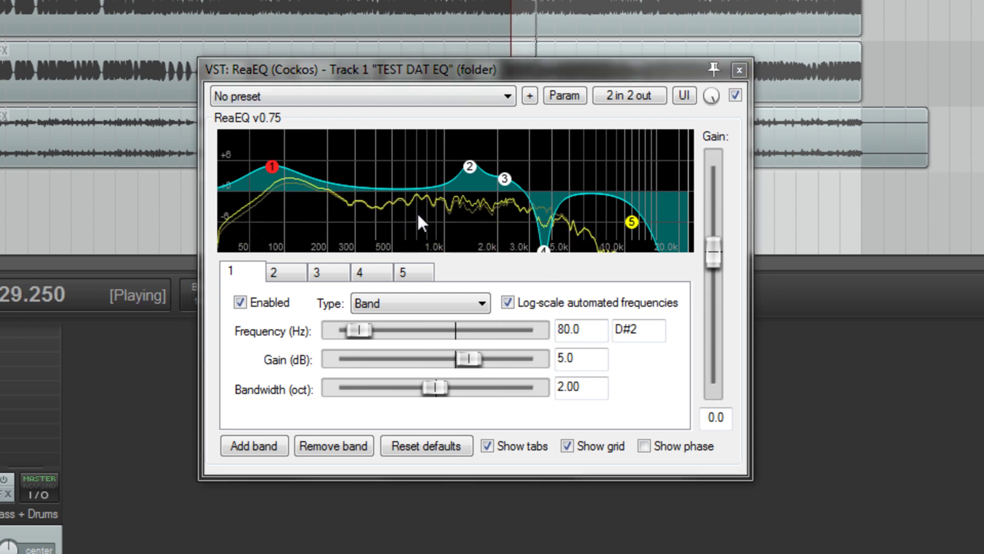
{"action": "left_click", "coordinate": [240, 303]}
{"action": "left_click", "coordinate": [292, 272]}
{"action": "left_click", "coordinate": [239, 303]}
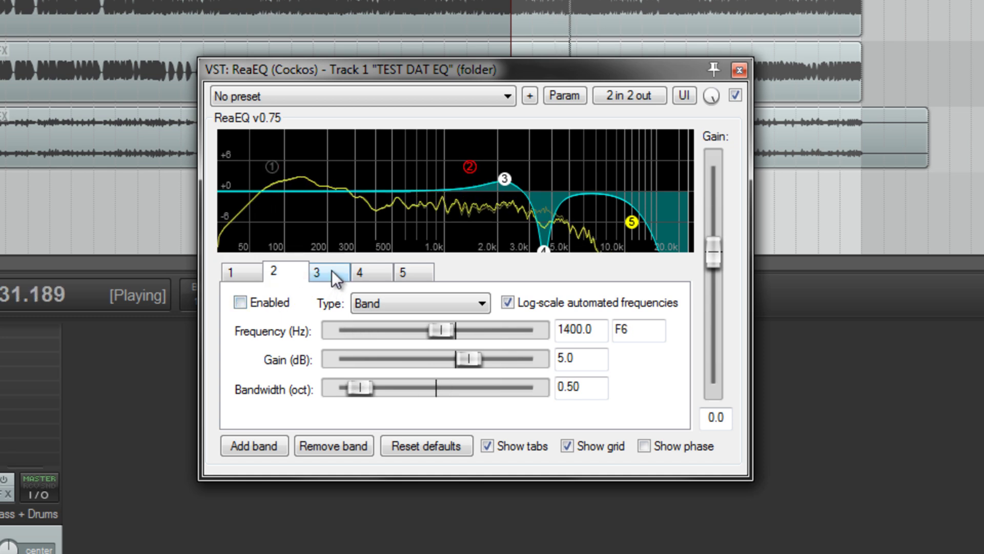
{"action": "left_click", "coordinate": [331, 270]}
{"action": "left_click", "coordinate": [240, 302]}
{"action": "left_click", "coordinate": [361, 272]}
{"action": "left_click", "coordinate": [240, 302]}
{"action": "left_click", "coordinate": [408, 277]}
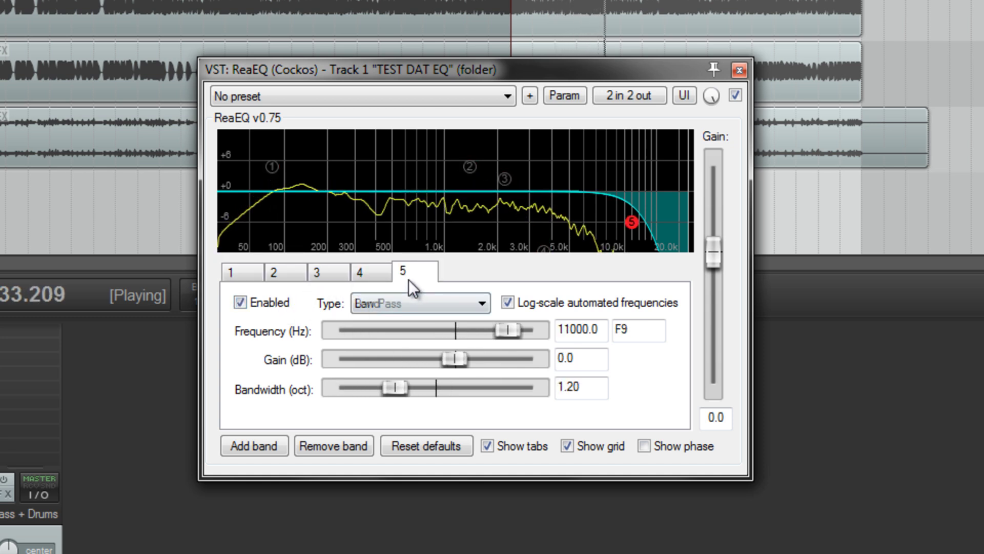
{"action": "left_click", "coordinate": [239, 302]}
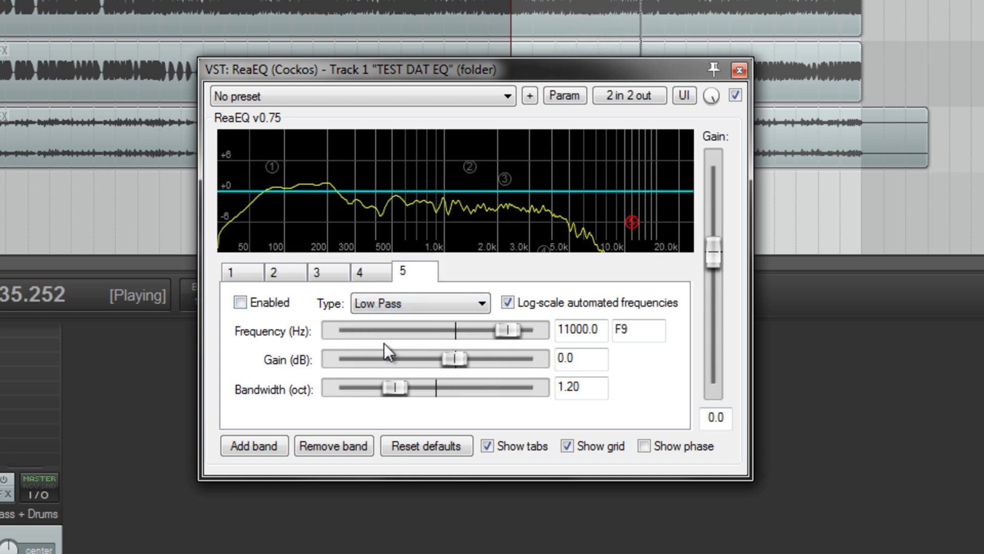
Audition band 4, the 3600 Hz cut, by switching it on and off, and leave it enabled.
{"action": "left_click", "coordinate": [376, 272]}
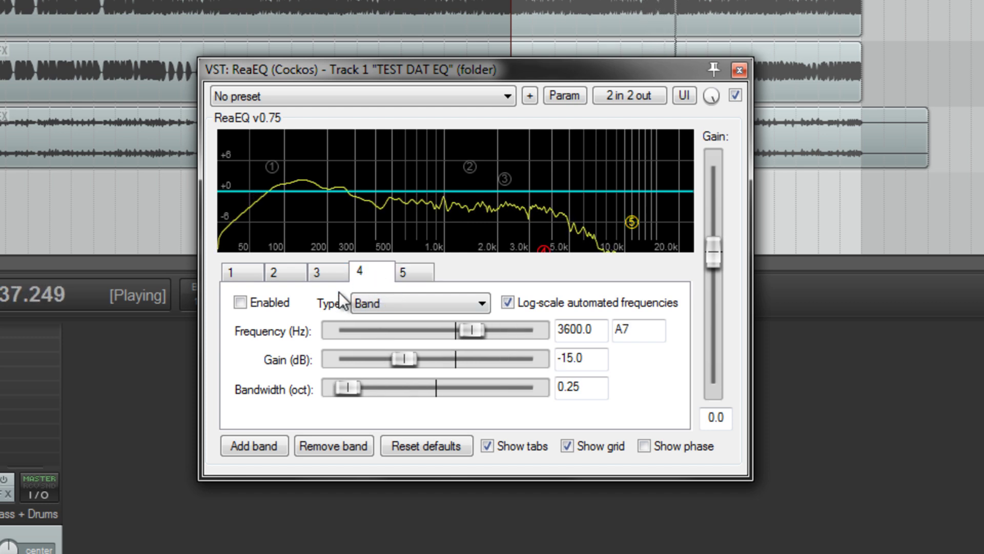
{"action": "left_click", "coordinate": [263, 306]}
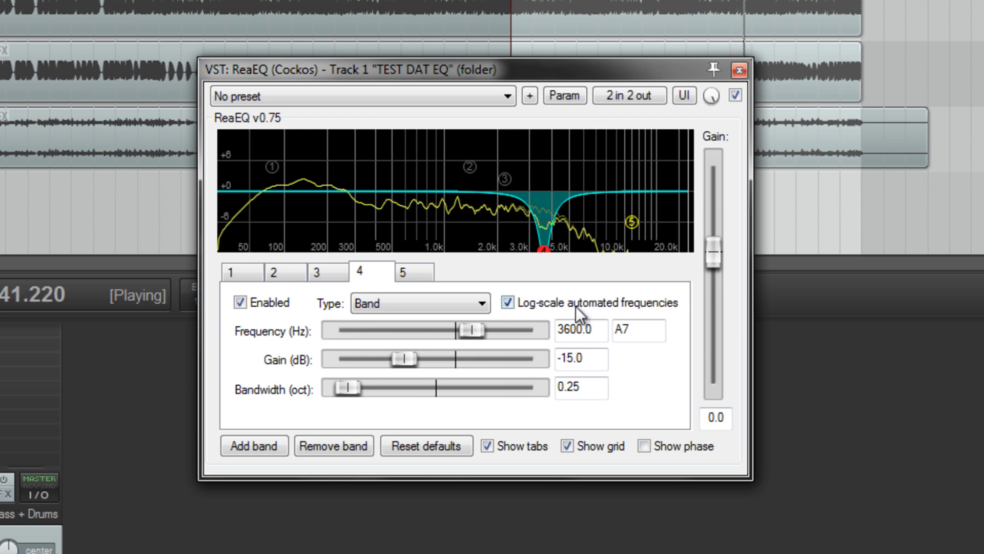
{"action": "left_click", "coordinate": [273, 303]}
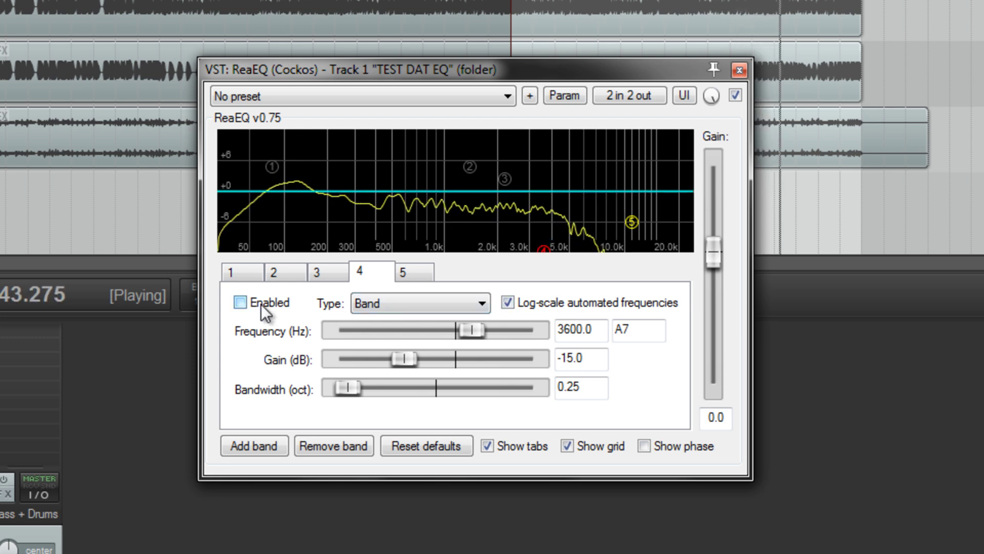
{"action": "left_click", "coordinate": [260, 304]}
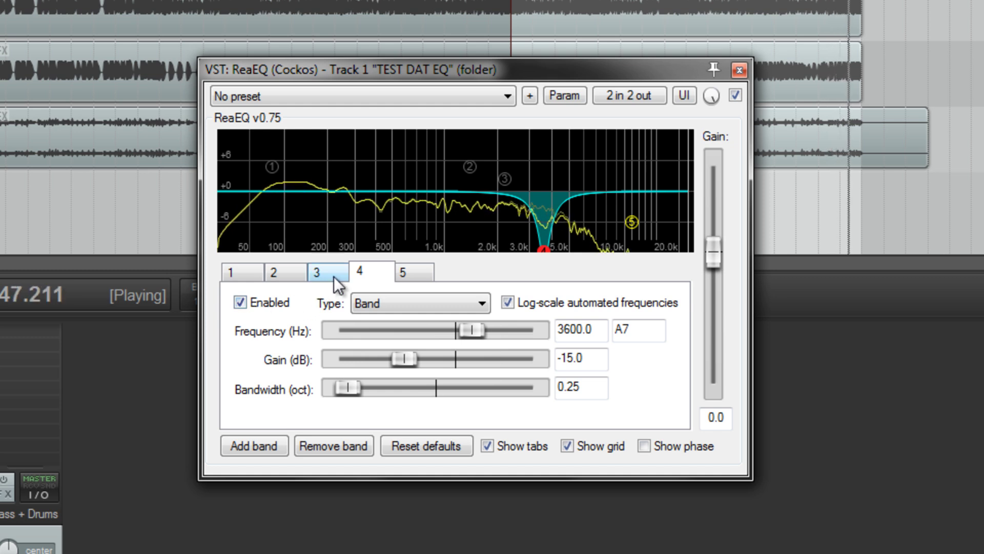
Enable band 2, the 1400 Hz boost, and audition band 3 at 2200 Hz by switching it on and off.
{"action": "left_click", "coordinate": [330, 274]}
{"action": "left_click", "coordinate": [300, 275]}
{"action": "left_click", "coordinate": [253, 304]}
{"action": "left_click", "coordinate": [324, 271]}
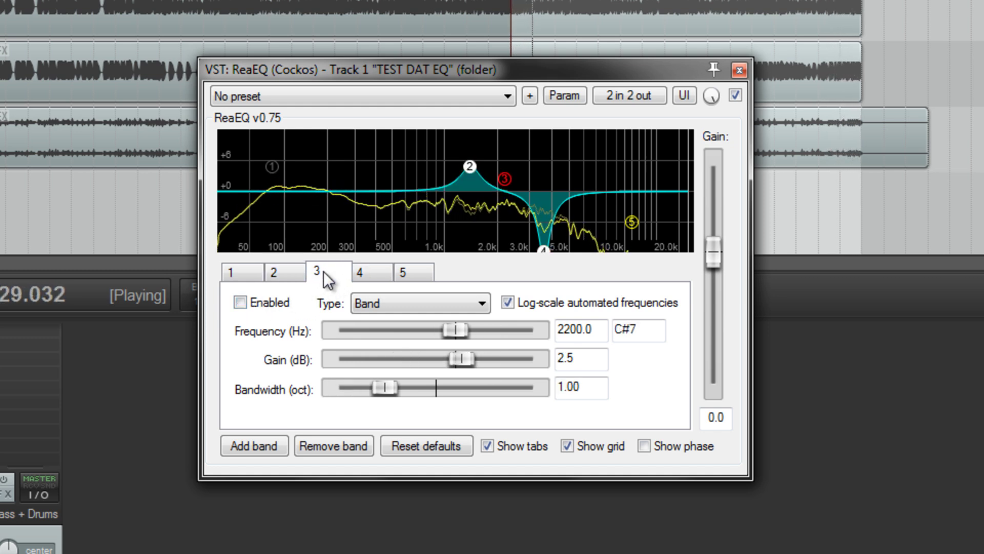
{"action": "left_click", "coordinate": [275, 303]}
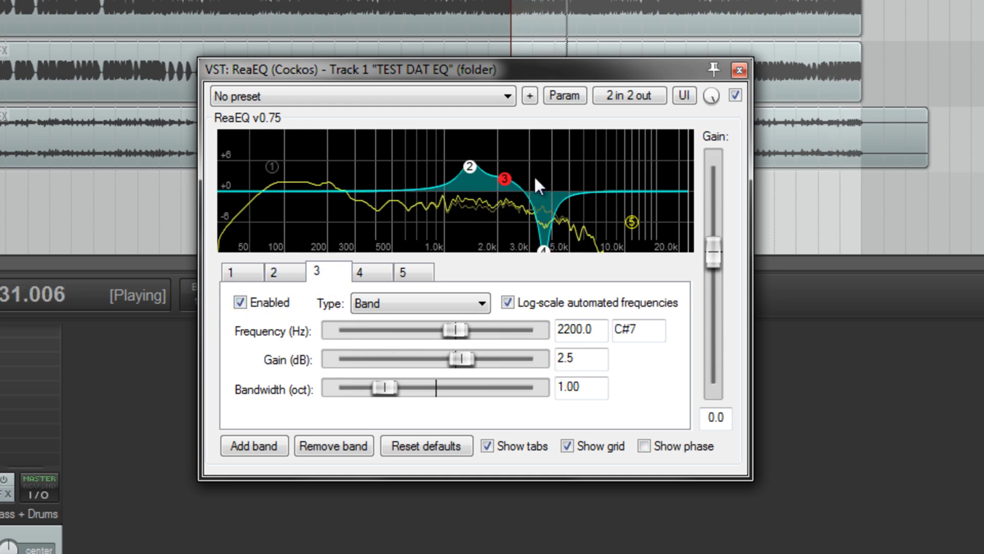
{"action": "left_click", "coordinate": [266, 308]}
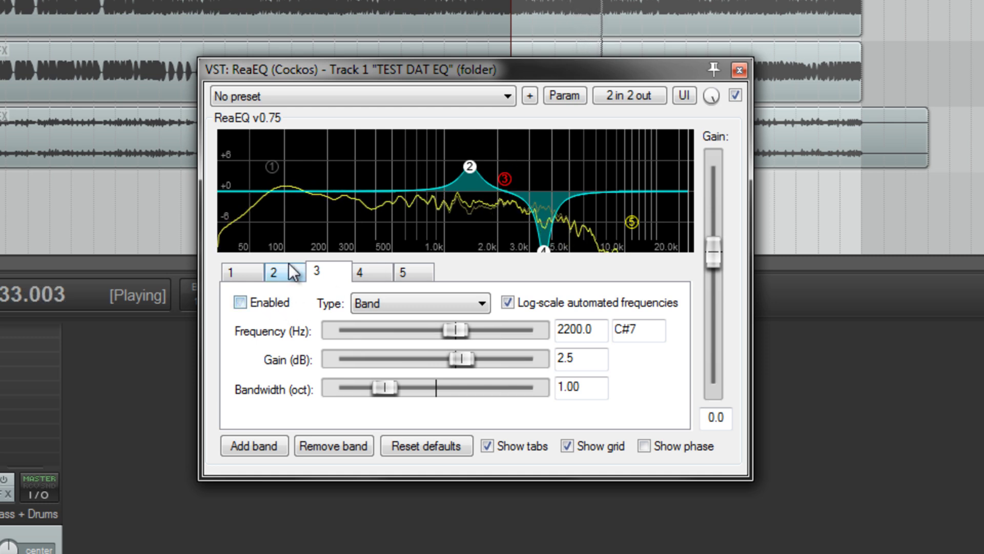
Compare the sound with band 2 off and on, and re-enable band 3 alongside it.
{"action": "left_click", "coordinate": [286, 271]}
{"action": "left_click", "coordinate": [270, 303]}
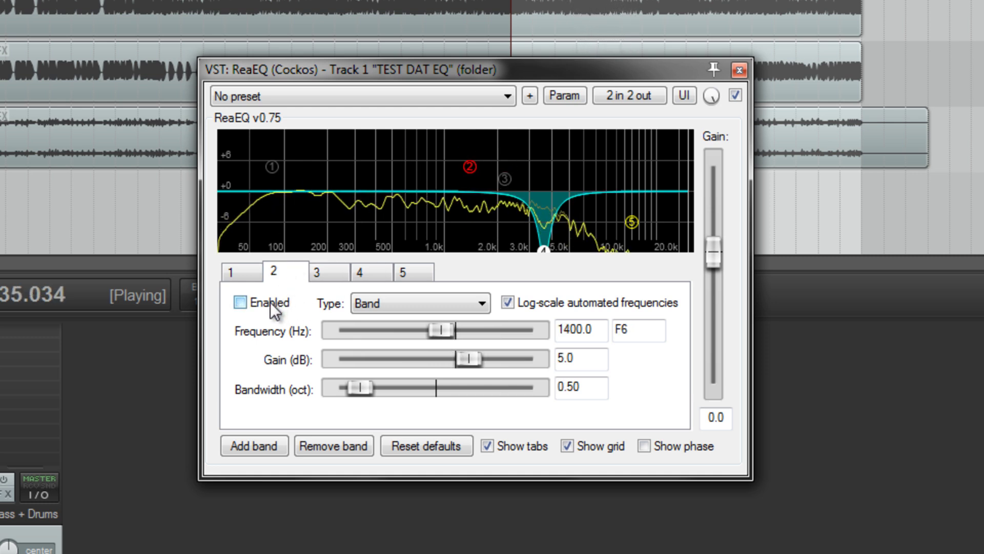
{"action": "left_click", "coordinate": [276, 301]}
{"action": "left_click", "coordinate": [328, 271]}
{"action": "left_click", "coordinate": [260, 301]}
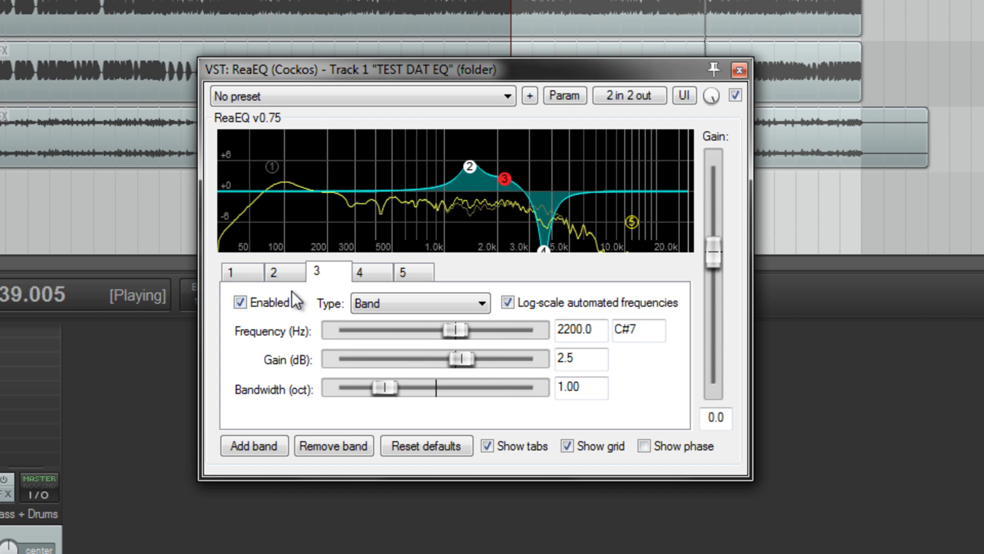
Audition band 1, the 80 Hz boost, by switching it on and off during playback, and leave it enabled.
{"action": "left_click", "coordinate": [272, 273]}
{"action": "left_click", "coordinate": [238, 273]}
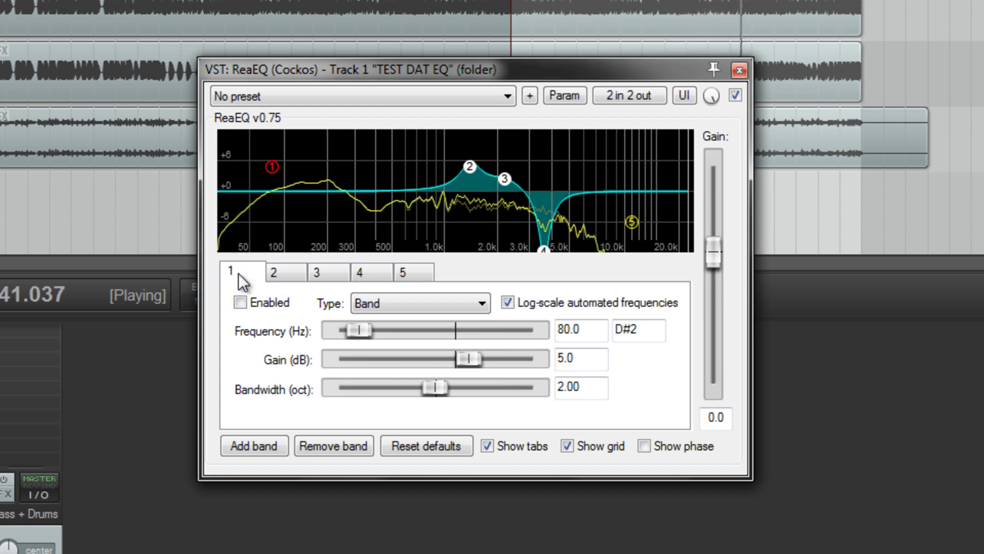
{"action": "left_click", "coordinate": [247, 302]}
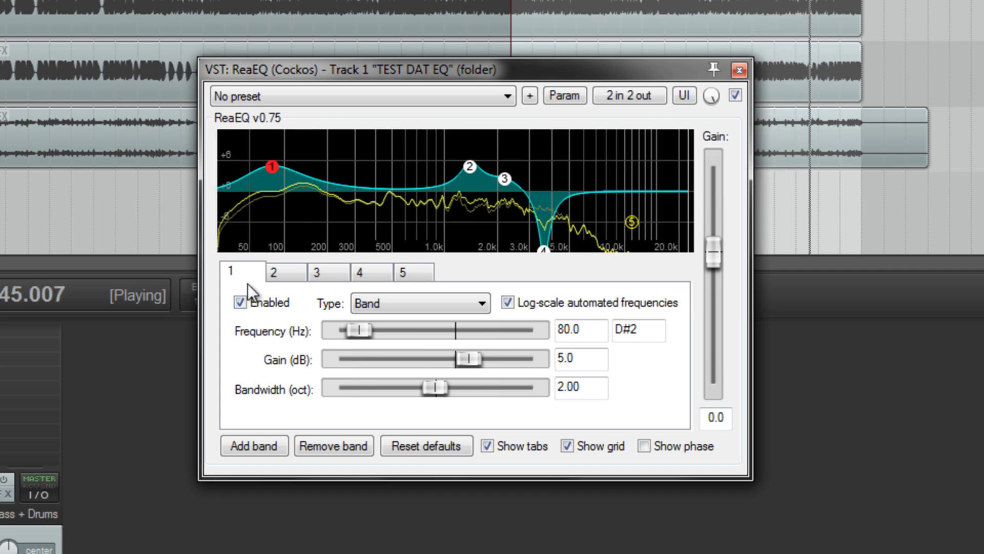
{"action": "left_click", "coordinate": [260, 303]}
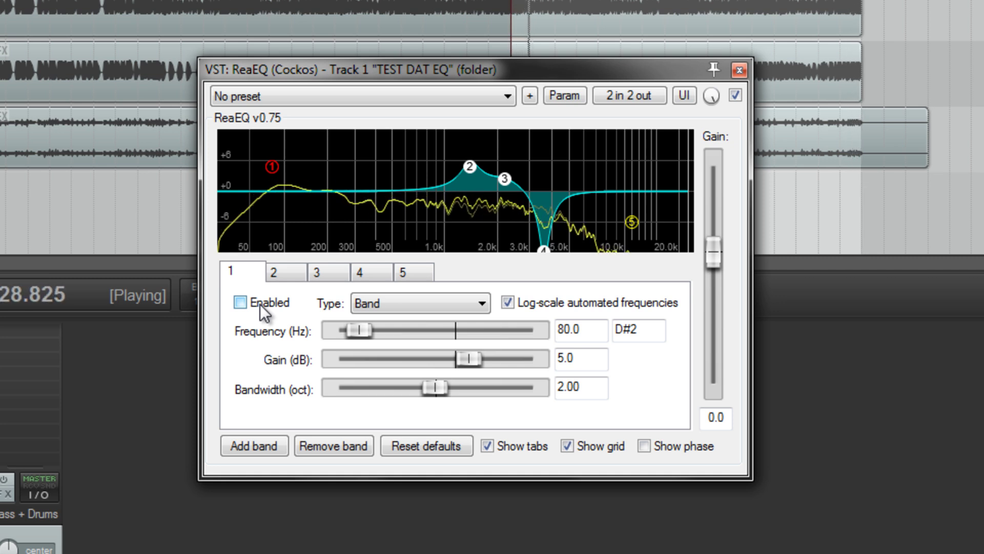
{"action": "left_click", "coordinate": [260, 304]}
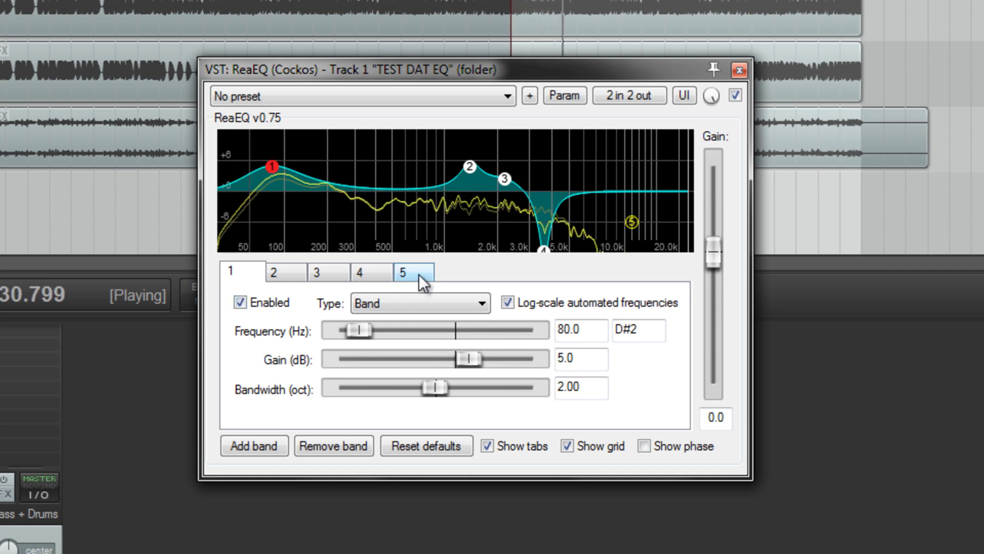
Compare the 11000 Hz low-pass on band 5 on and off during playback, and leave it enabled.
{"action": "left_click", "coordinate": [419, 275]}
{"action": "left_click", "coordinate": [251, 303]}
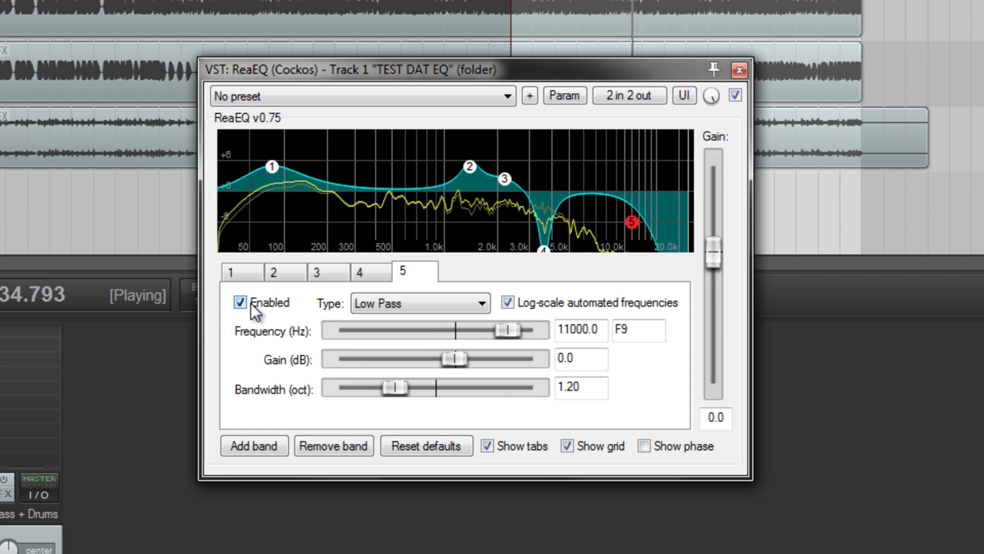
{"action": "left_click", "coordinate": [251, 302]}
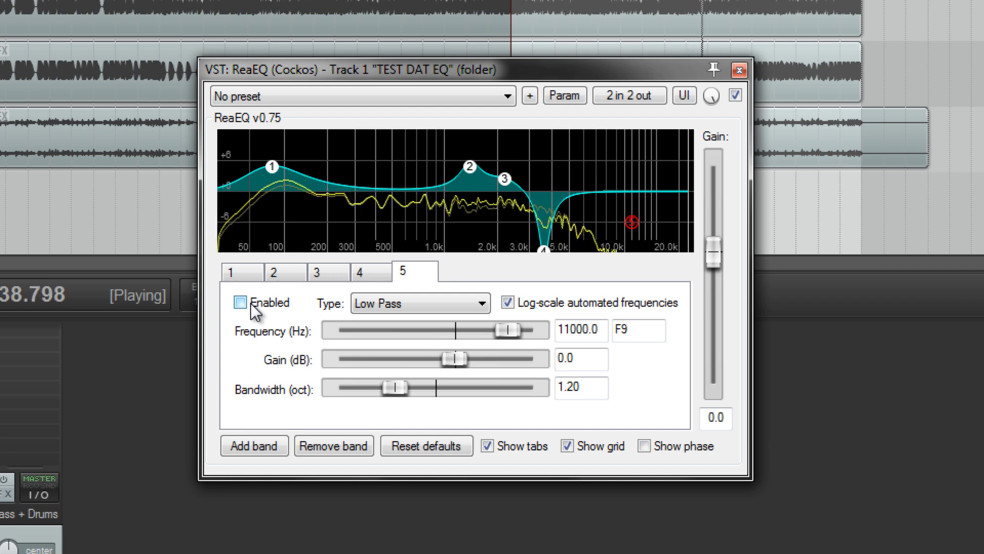
{"action": "left_click", "coordinate": [250, 303]}
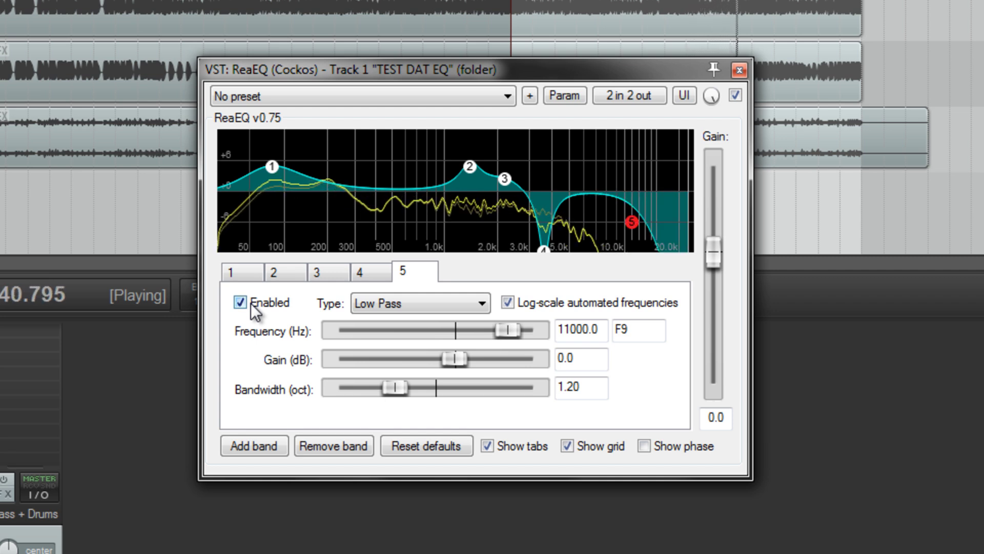
Compare the guitars with the whole ReaEQ bypassed and active, and stop playback.
{"action": "left_click", "coordinate": [737, 95]}
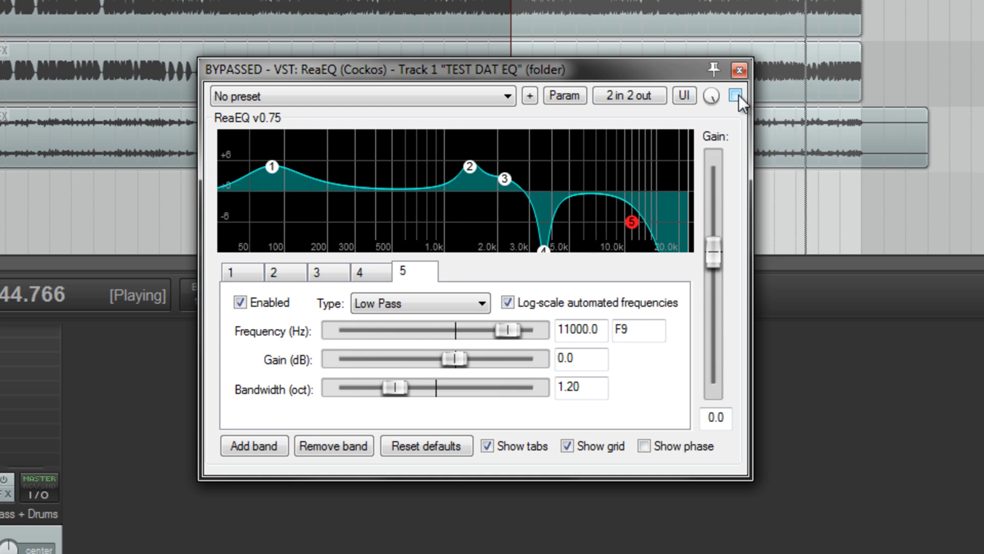
{"action": "left_click", "coordinate": [738, 95]}
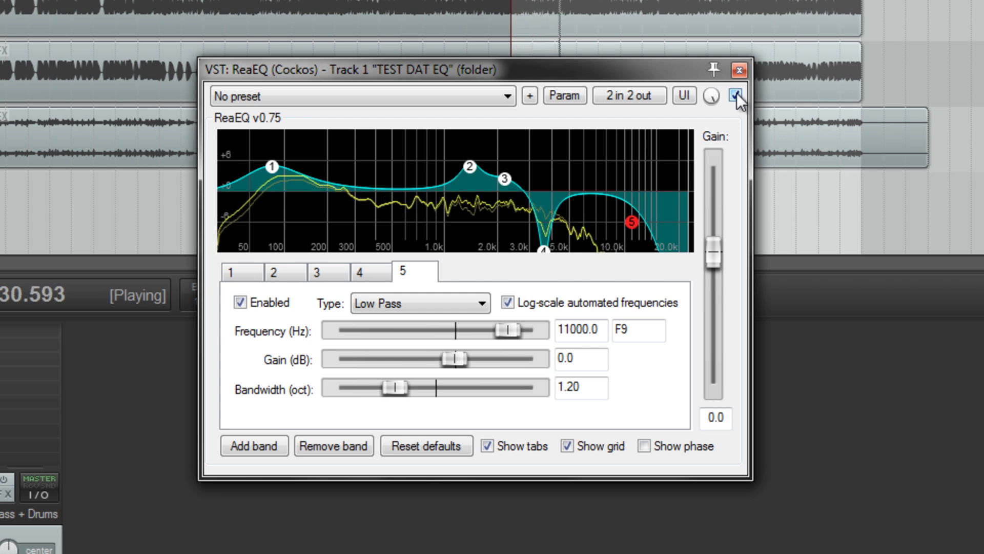
{"action": "key", "text": "space"}
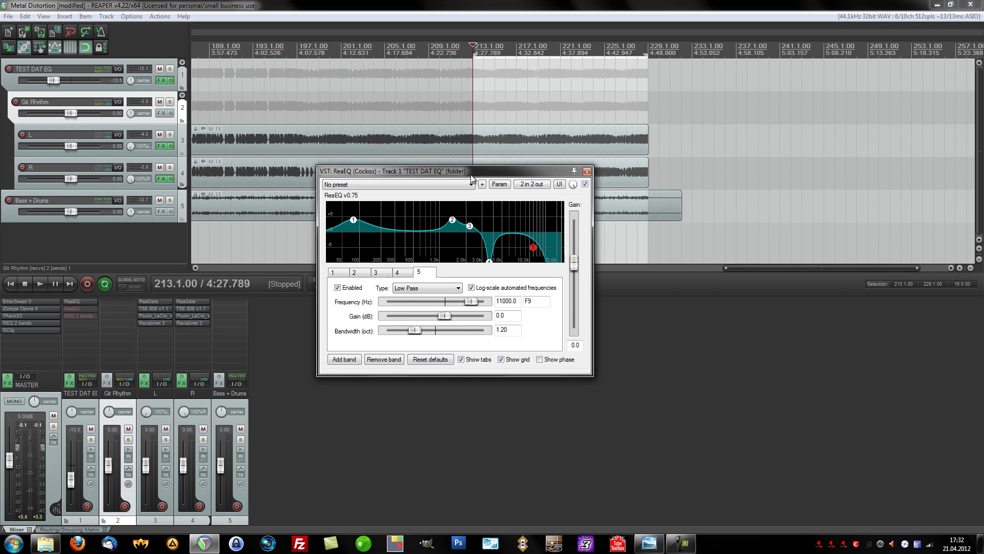
{"action": "left_click_drag", "start_coordinate": [478, 175], "coordinate": [472, 178]}
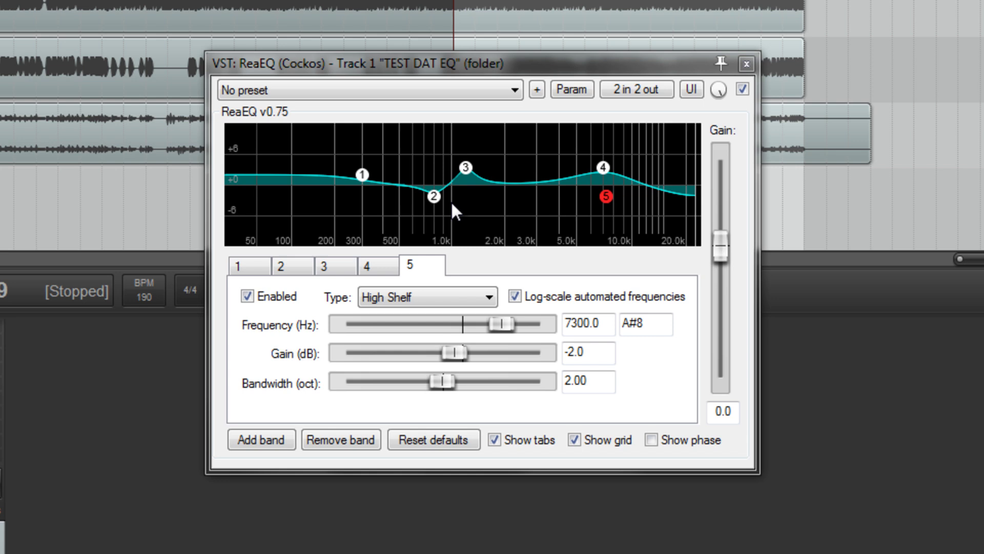
{"action": "left_click", "coordinate": [923, 136]}
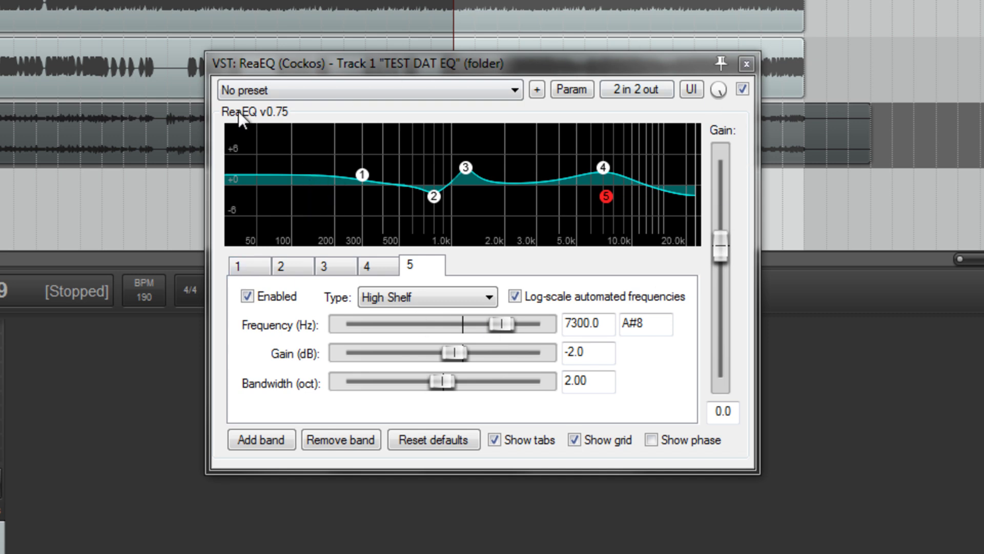
{"action": "left_click", "coordinate": [1, 7]}
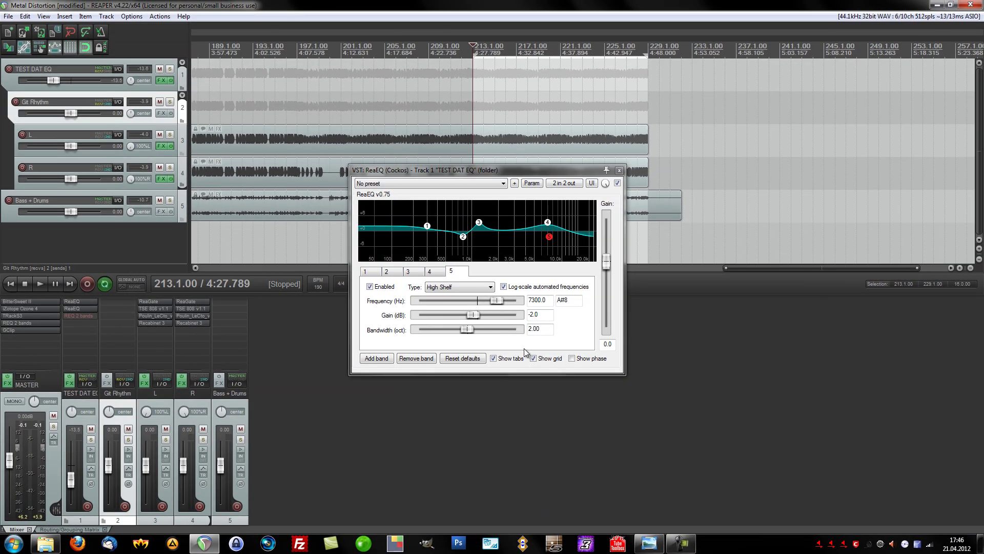
{"action": "mouse_move", "coordinate": [482, 170]}
{"action": "left_mouse_down"}
{"action": "mouse_move", "coordinate": [490, 171]}
{"action": "mouse_move", "coordinate": [475, 172]}
{"action": "left_mouse_up"}
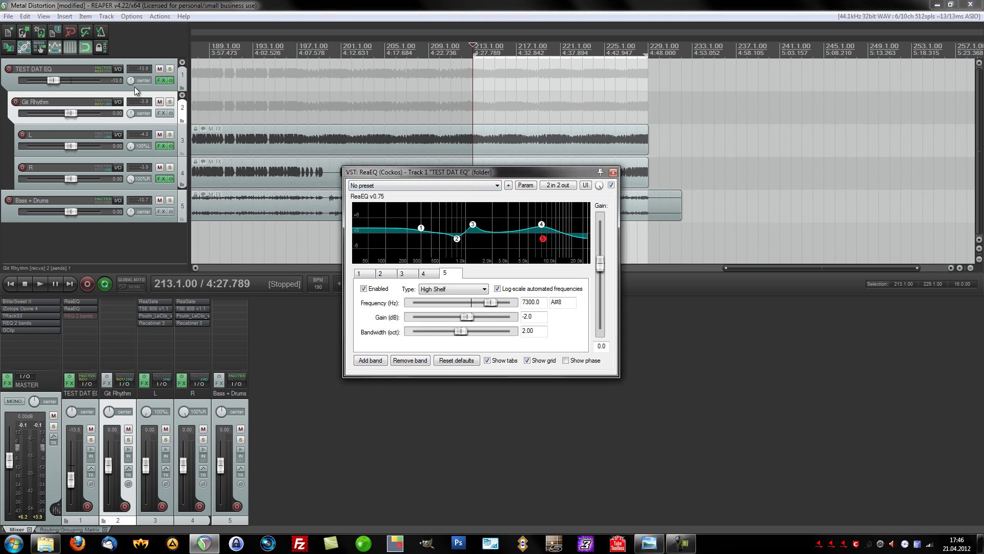
Start playback and disable all five bands of the second ReaEQ on the TEST DAT EQ folder, from band 5 to band 1.
{"action": "key", "text": "space"}
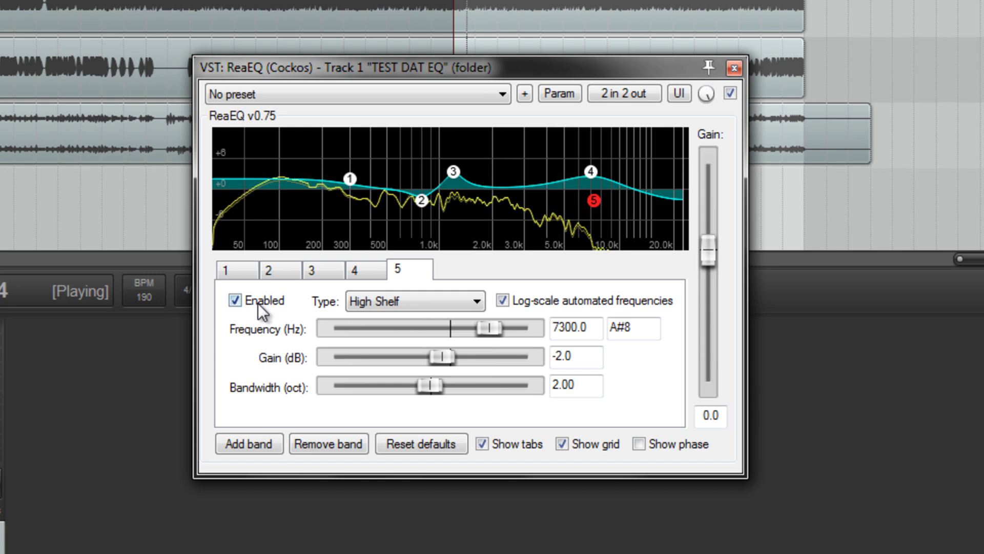
{"action": "left_click", "coordinate": [364, 288]}
{"action": "left_click", "coordinate": [368, 270]}
{"action": "left_click", "coordinate": [252, 301]}
{"action": "left_click", "coordinate": [313, 270]}
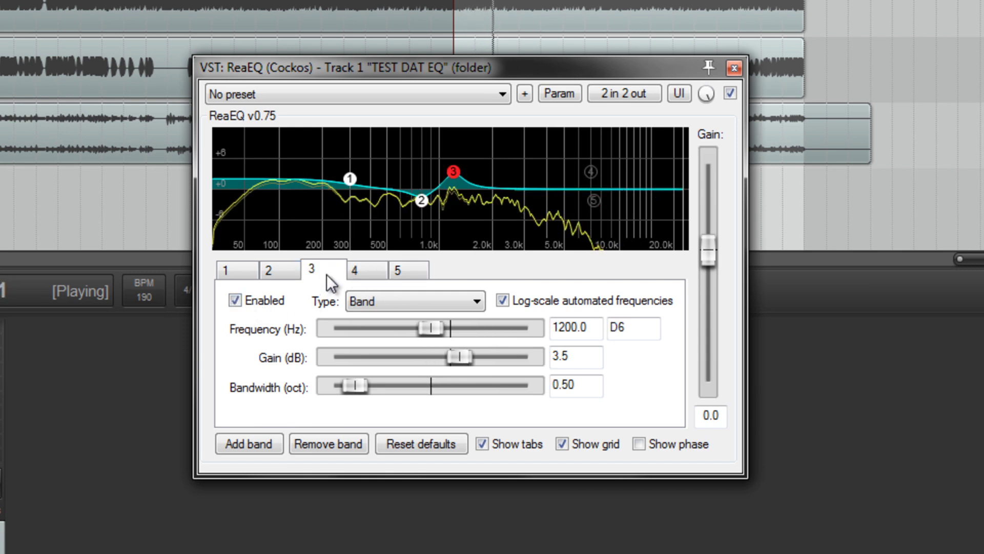
{"action": "left_click", "coordinate": [251, 301]}
{"action": "left_click", "coordinate": [269, 270]}
{"action": "left_click", "coordinate": [249, 303]}
{"action": "left_click", "coordinate": [228, 271]}
{"action": "left_click", "coordinate": [247, 302]}
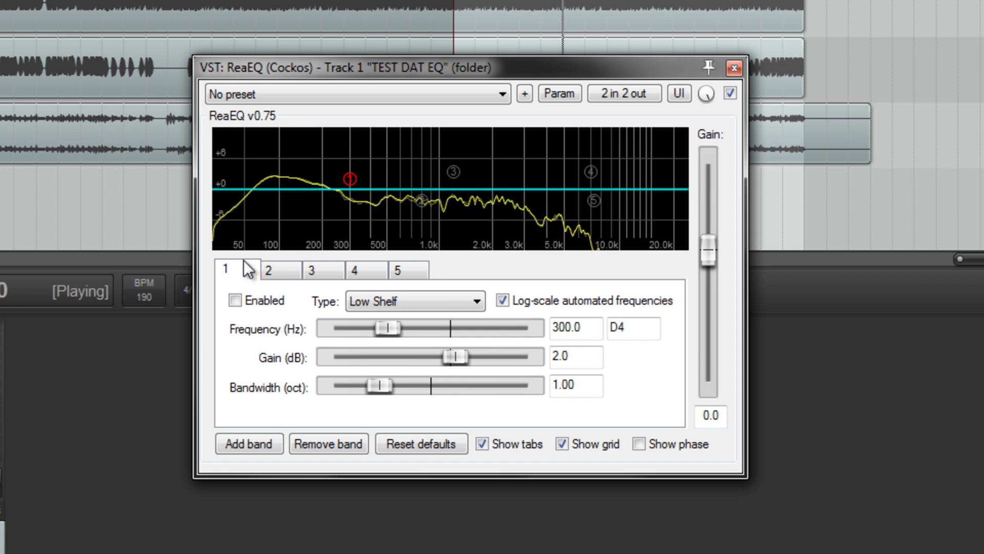
Audition the 300 Hz low shelf on band 1 on and off, leave it enabled, and enable band 2 at 800 Hz.
{"action": "left_click", "coordinate": [244, 303]}
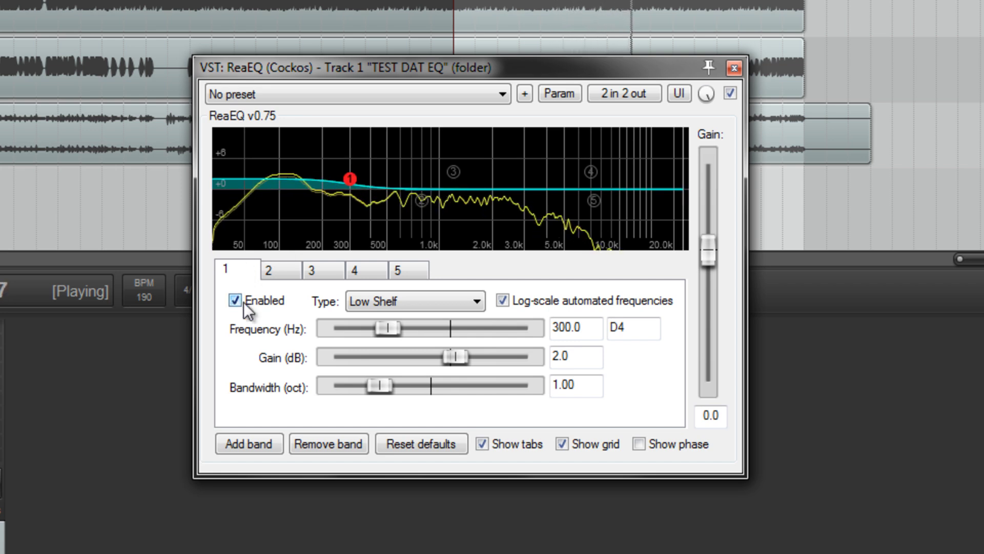
{"action": "left_click", "coordinate": [244, 302]}
{"action": "left_click", "coordinate": [244, 303]}
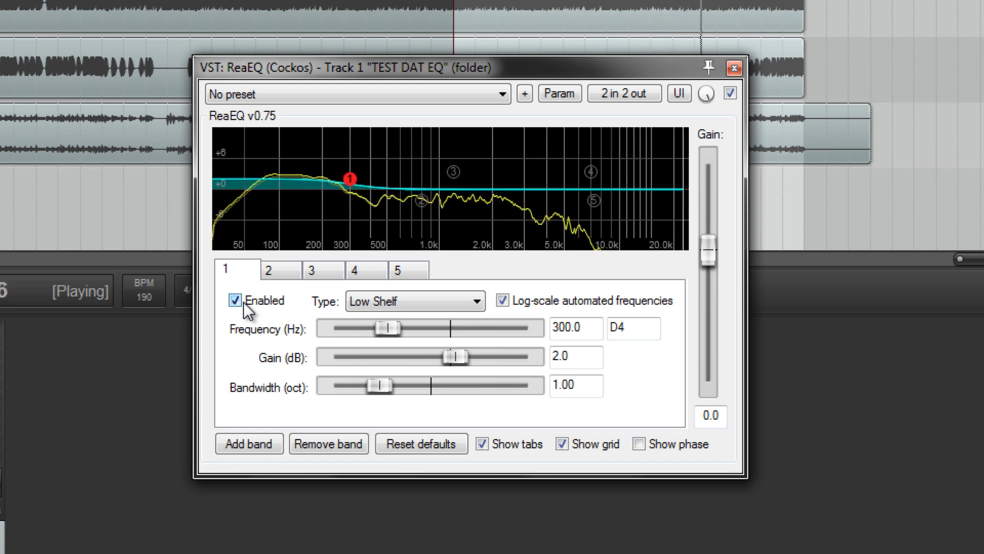
{"action": "left_click", "coordinate": [296, 268]}
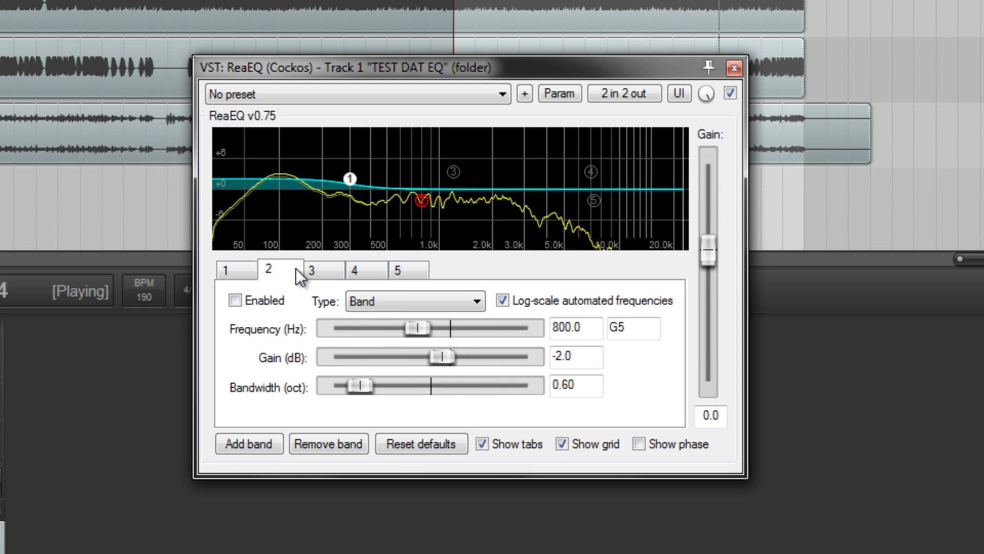
{"action": "left_click", "coordinate": [260, 300]}
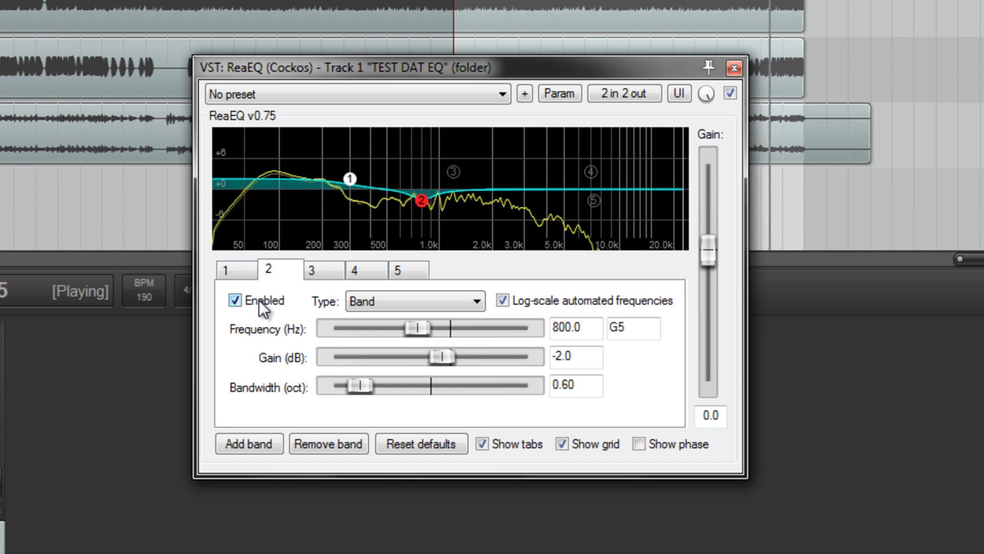
Compare the 800 Hz cut on band 2 and the 1200 Hz boost on band 3 on and off, leaving both bands enabled.
{"action": "left_click", "coordinate": [259, 300]}
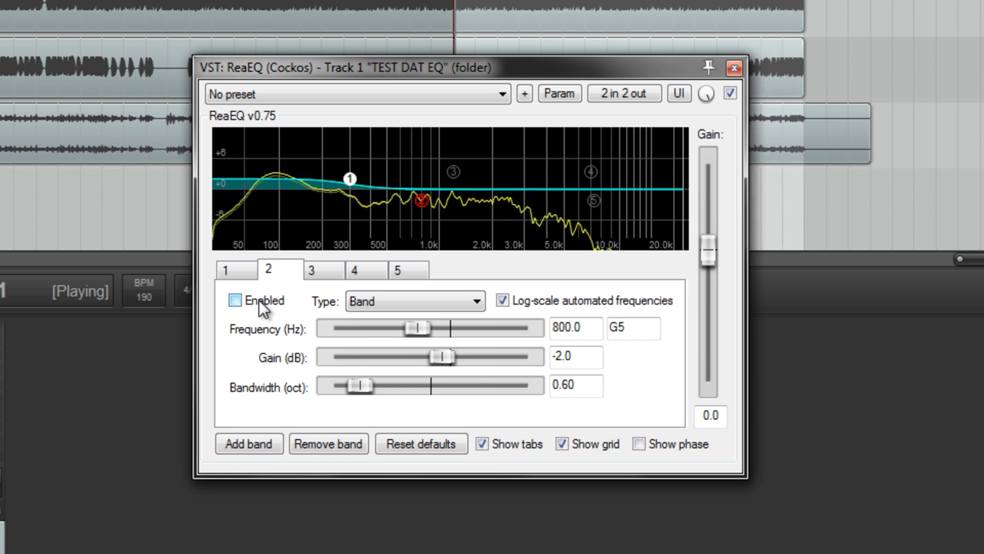
{"action": "left_click", "coordinate": [259, 300]}
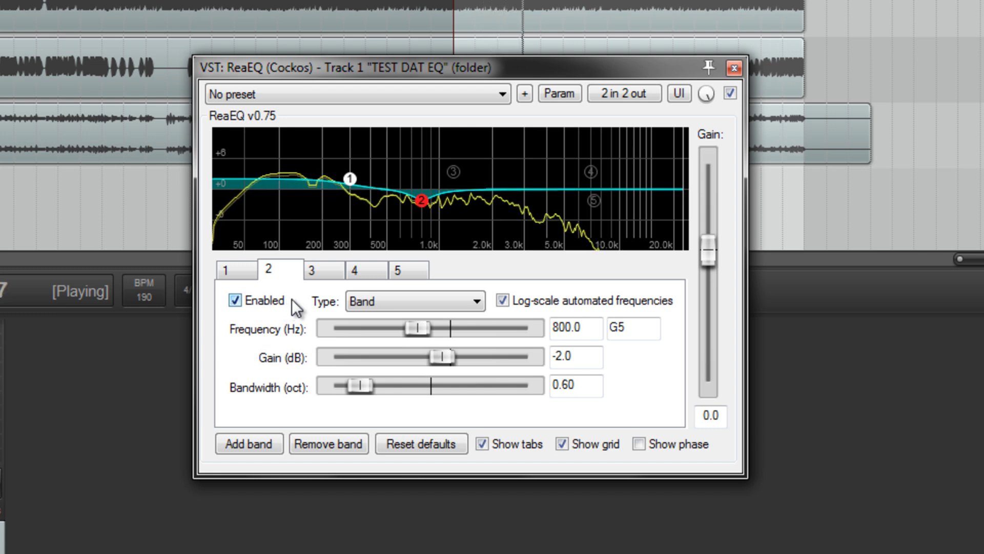
{"action": "left_click", "coordinate": [327, 270]}
{"action": "left_click", "coordinate": [257, 302]}
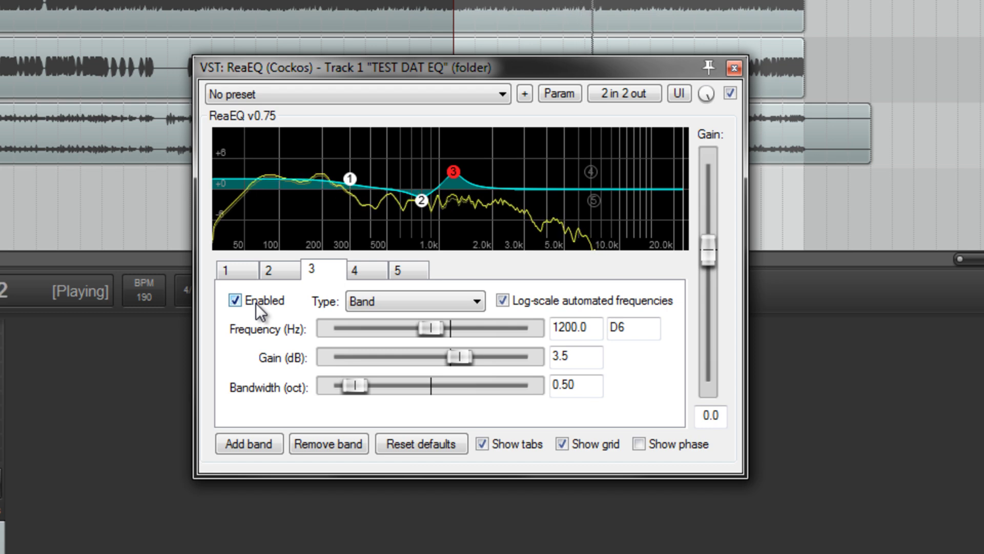
{"action": "left_click", "coordinate": [257, 302]}
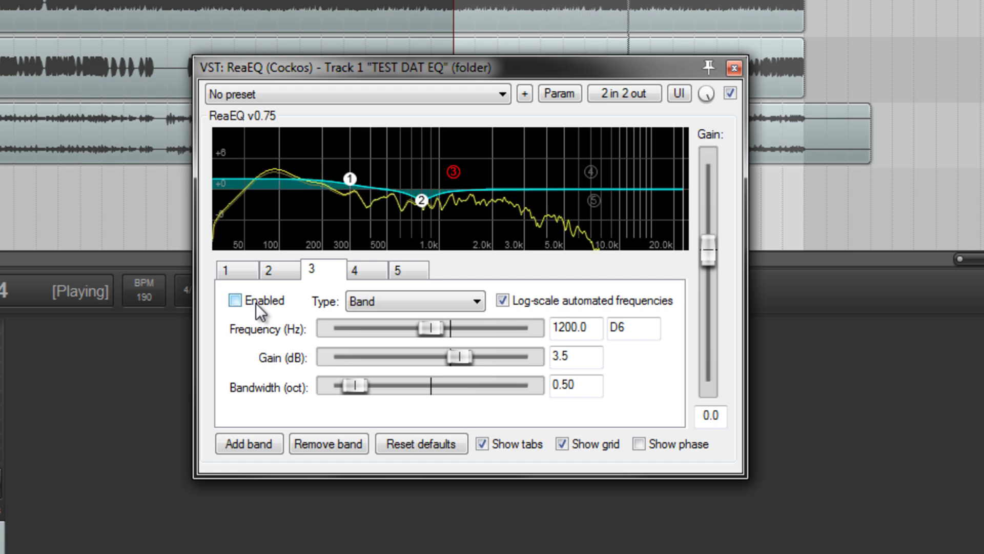
{"action": "left_click", "coordinate": [257, 302]}
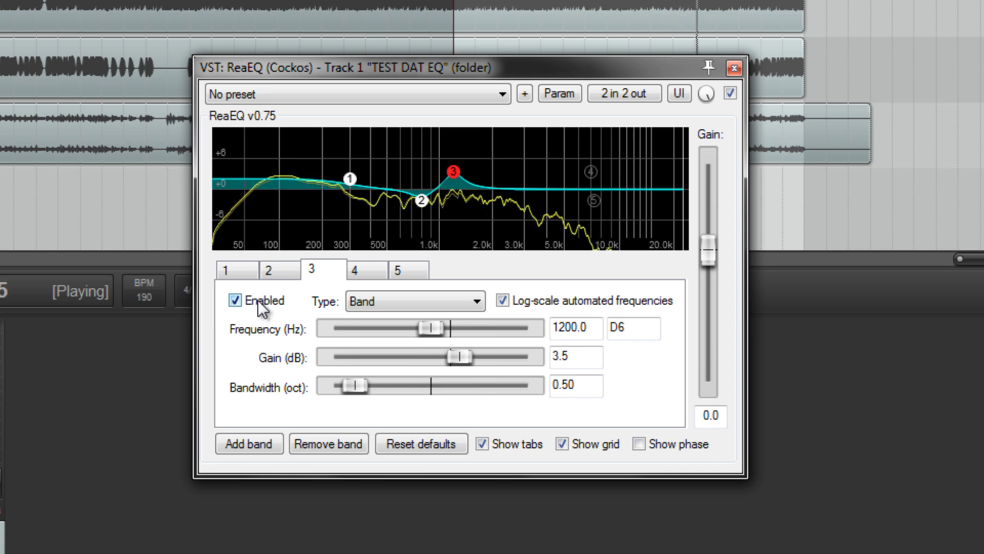
Audition the 7000 Hz boost on band 4 on and off during playback, and leave it enabled.
{"action": "left_click", "coordinate": [366, 271]}
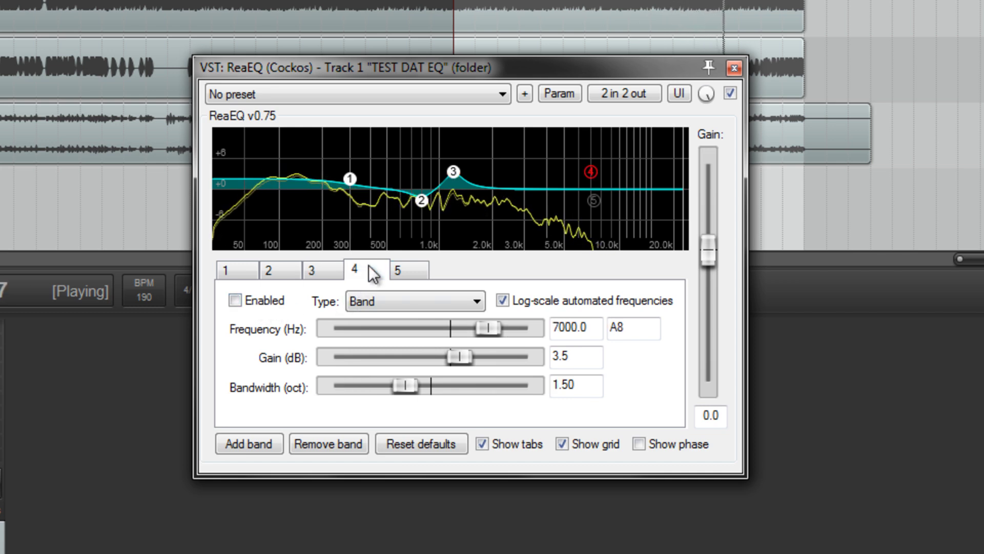
{"action": "left_click", "coordinate": [254, 305]}
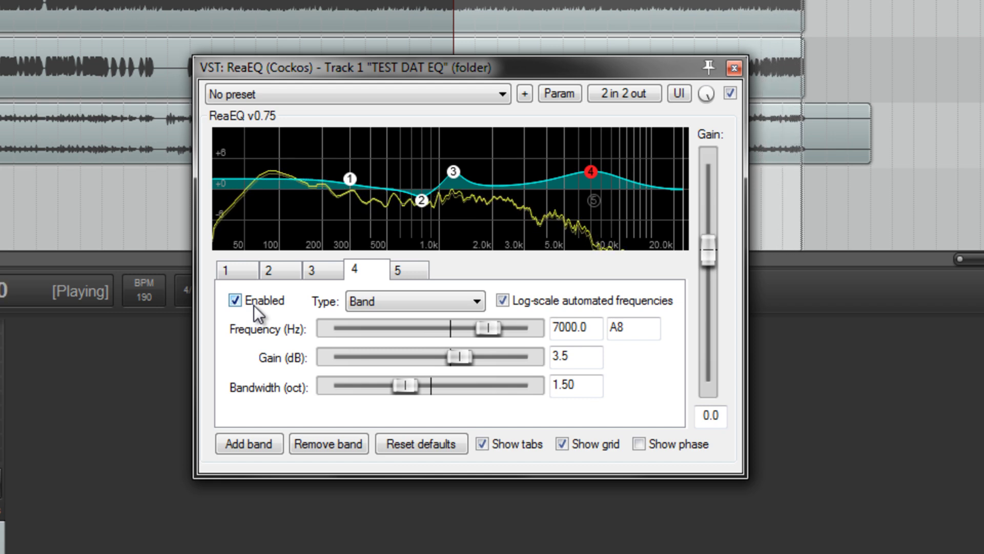
{"action": "left_click", "coordinate": [253, 305]}
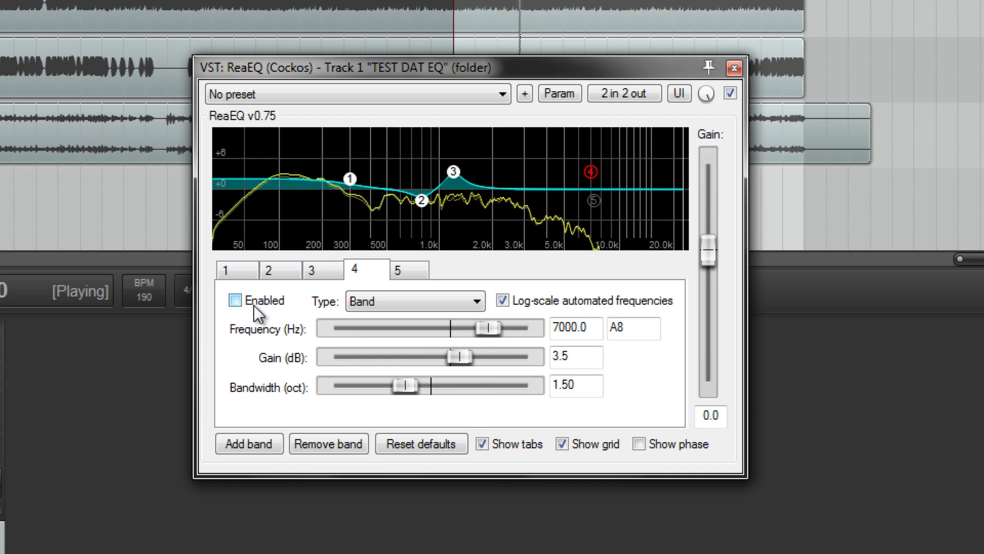
{"action": "left_click", "coordinate": [253, 305]}
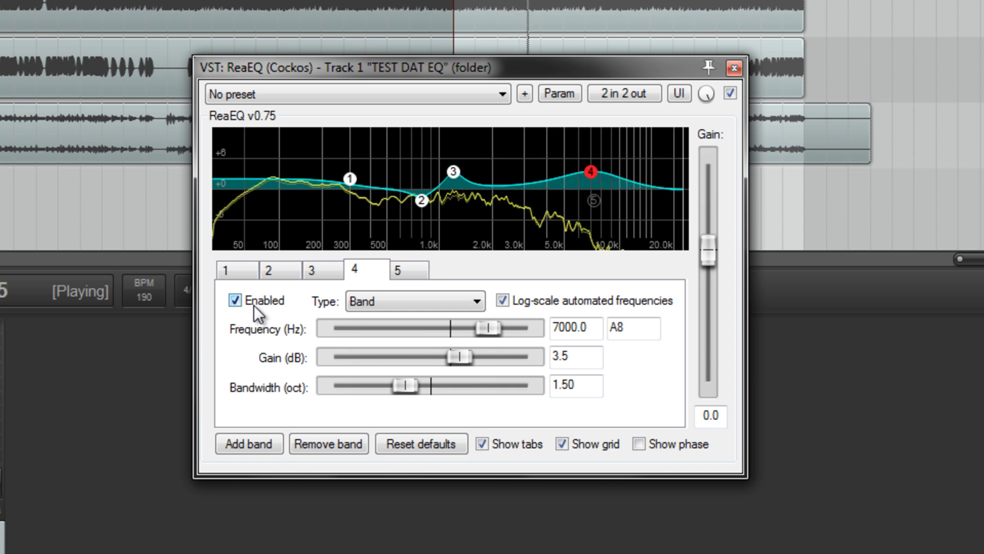
Audition the 7300 Hz high shelf on band 5 on and off during playback, and leave it enabled.
{"action": "left_click", "coordinate": [407, 269]}
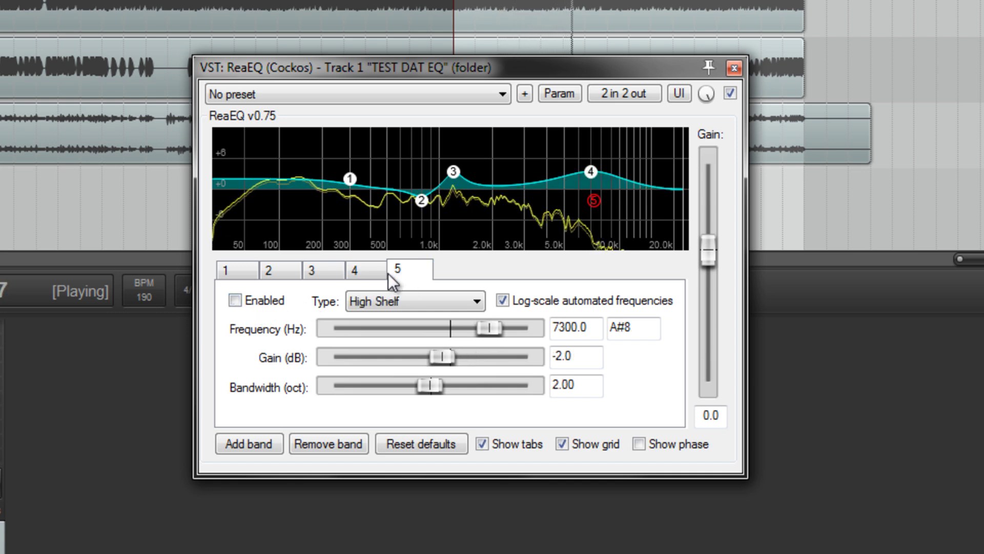
{"action": "left_click", "coordinate": [244, 303]}
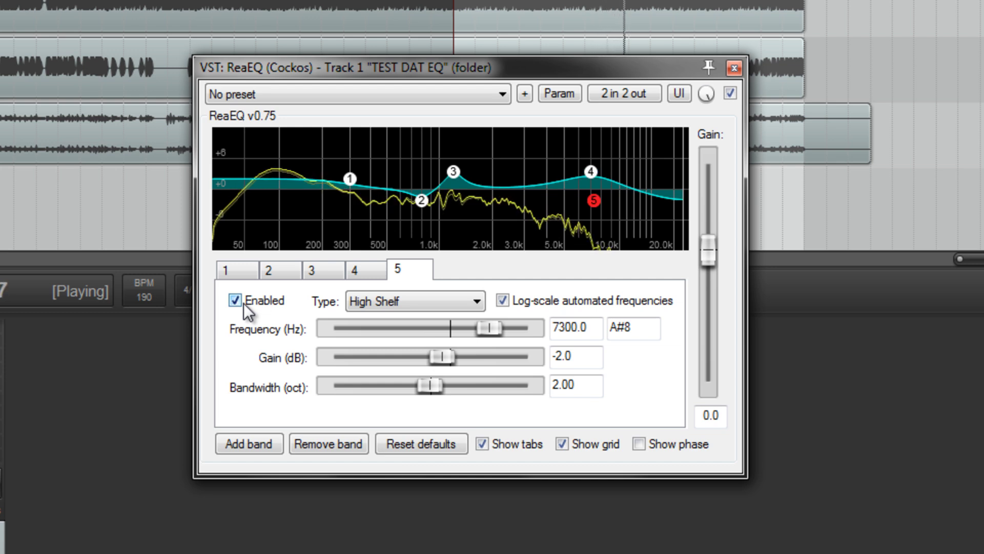
{"action": "left_click", "coordinate": [244, 303]}
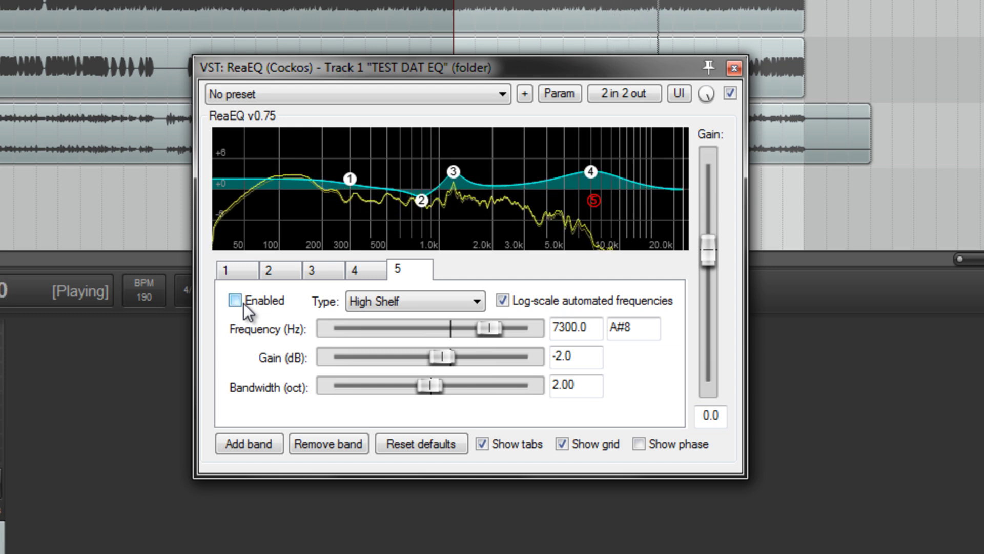
{"action": "left_click", "coordinate": [244, 302]}
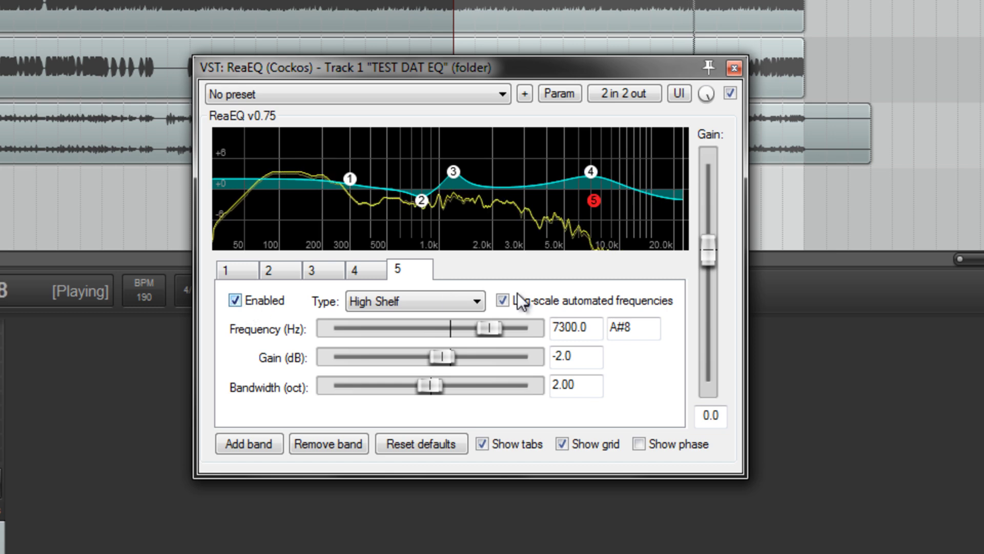
Compare the guitars with the whole second ReaEQ bypassed and active twice, and stop playback.
{"action": "left_click", "coordinate": [730, 94]}
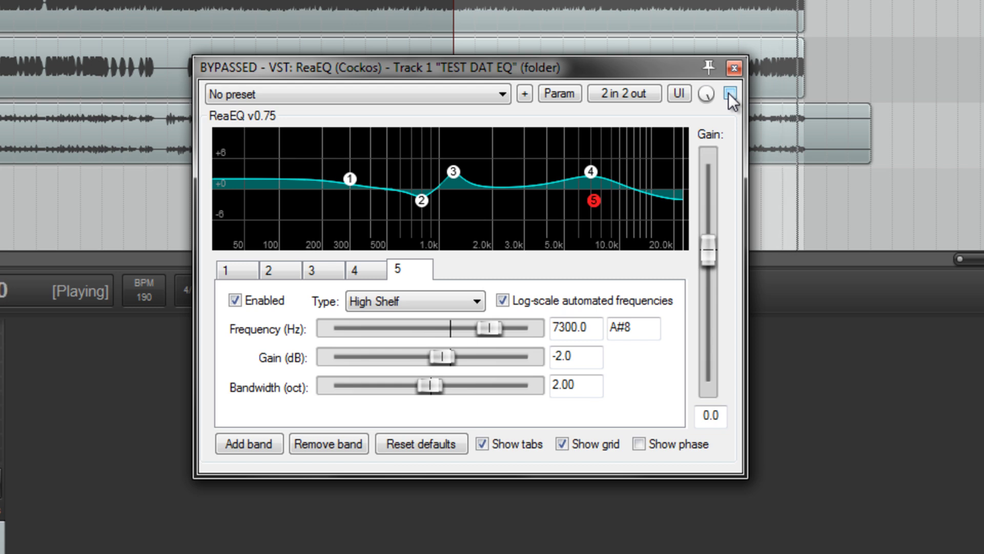
{"action": "left_click", "coordinate": [730, 94]}
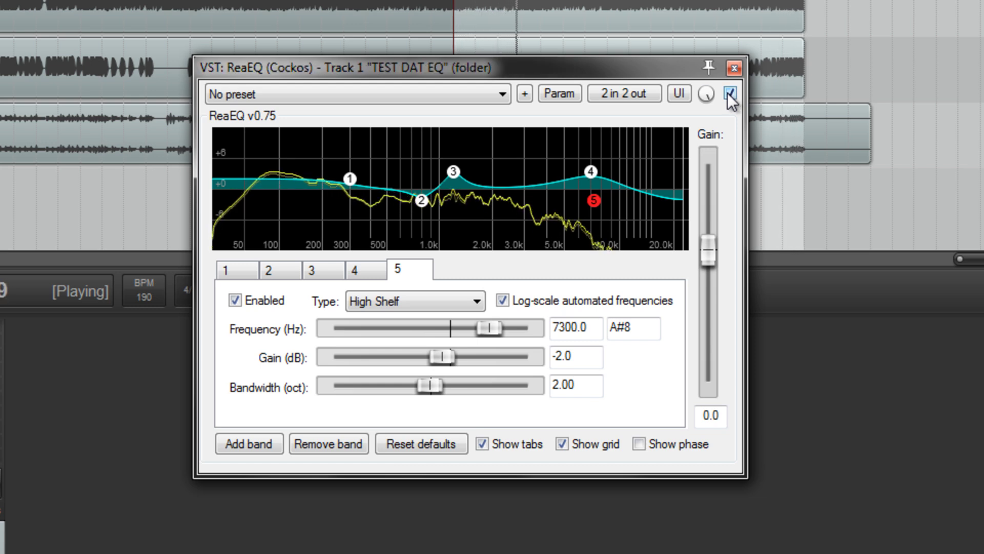
{"action": "left_click", "coordinate": [730, 94]}
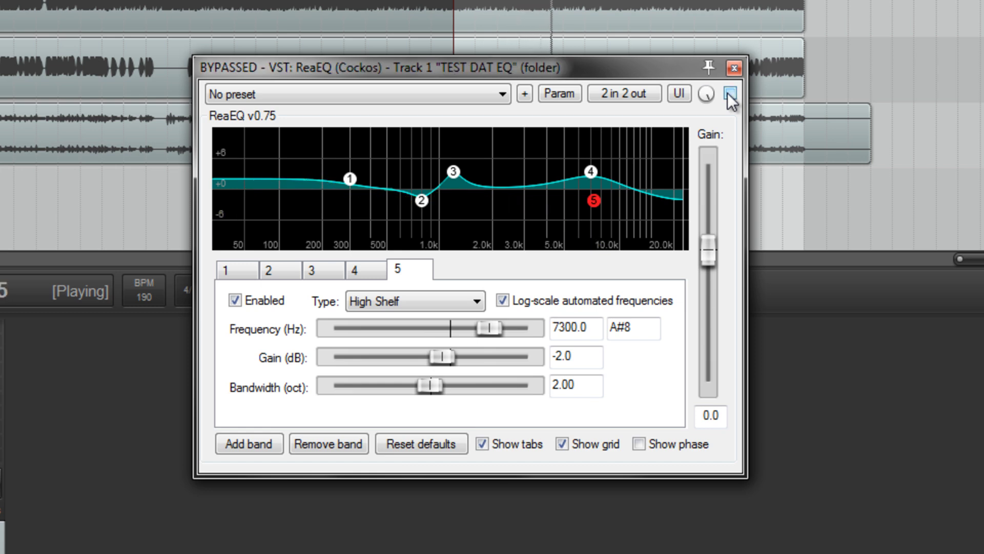
{"action": "left_click", "coordinate": [730, 94]}
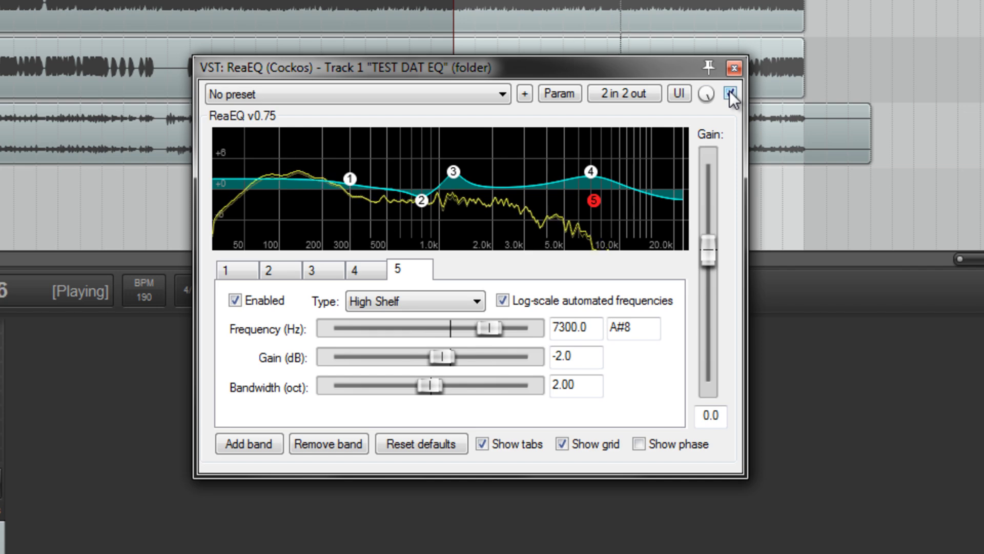
{"action": "key", "text": "space"}
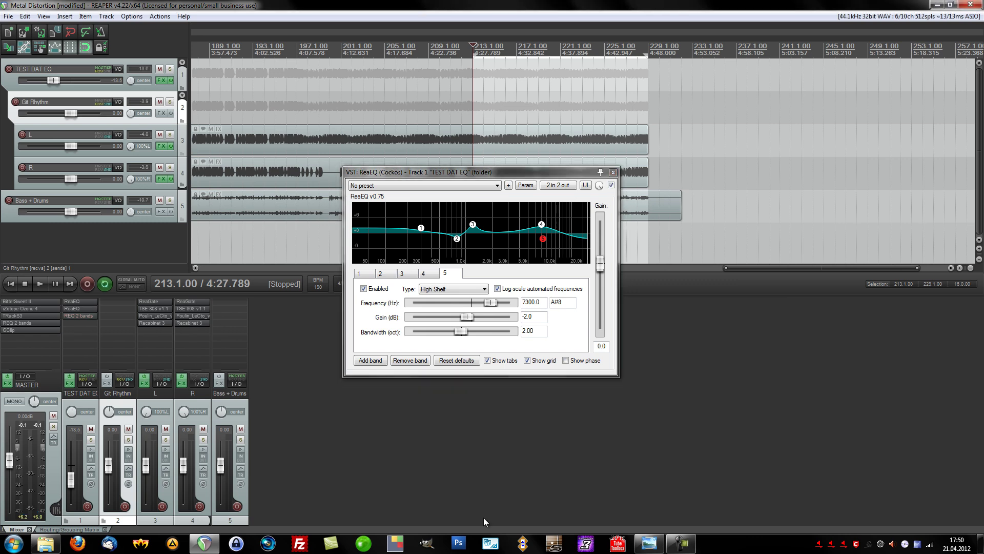
Close the ReaEQ and show the Waves REQ 2 bands equalizer of the TEST DAT EQ folder in clear view.
{"action": "left_click", "coordinate": [613, 172]}
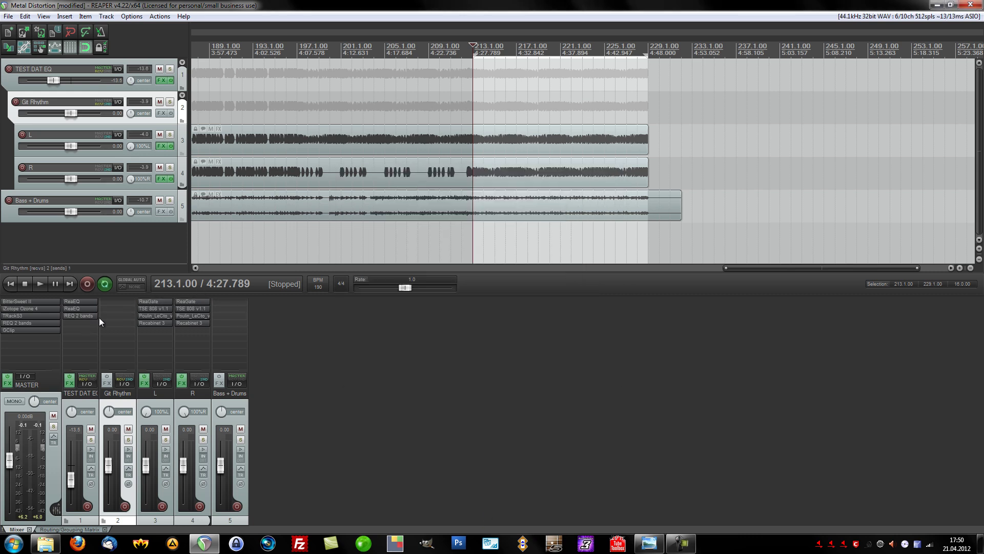
{"action": "left_click", "coordinate": [74, 317]}
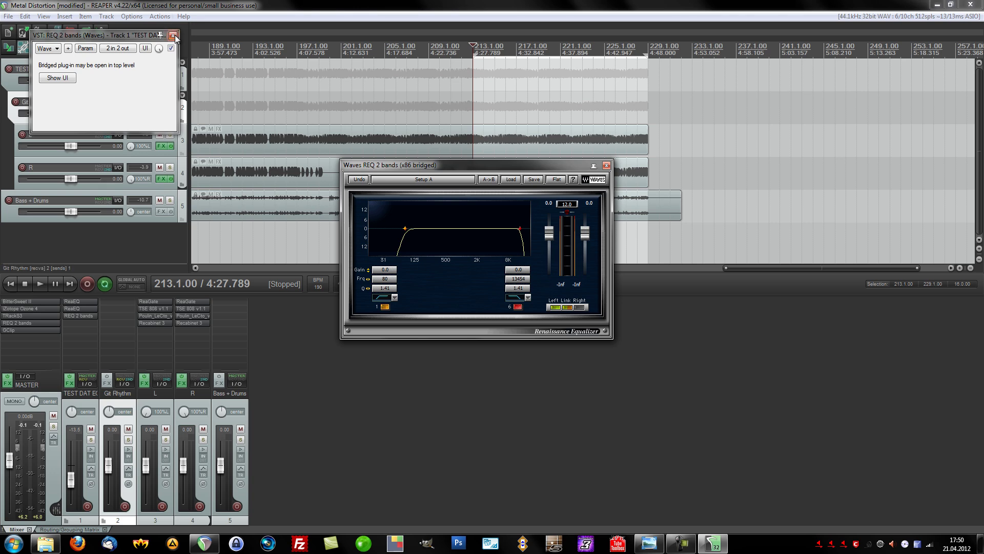
{"action": "left_click", "coordinate": [174, 36]}
{"action": "left_click_drag", "start_coordinate": [468, 165], "coordinate": [483, 195]}
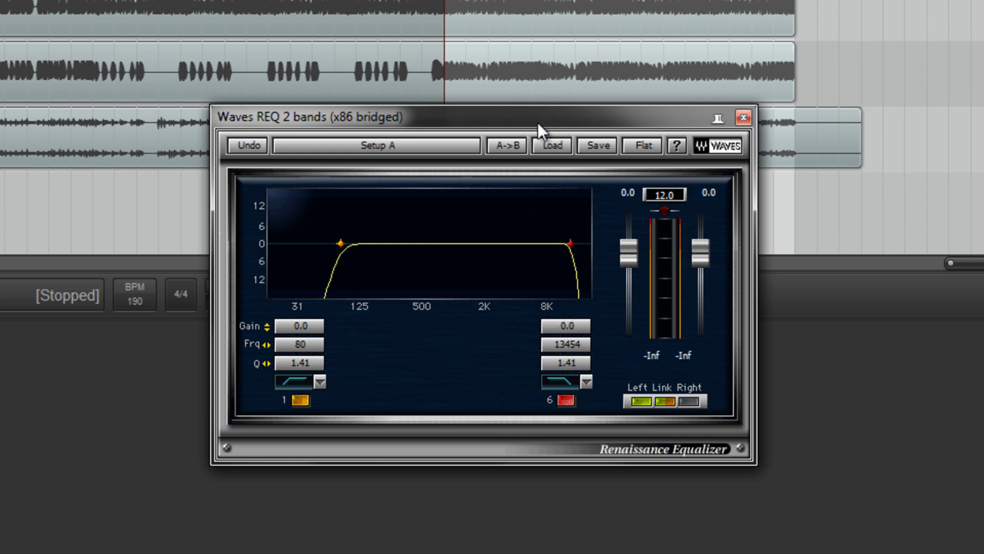
{"action": "left_click_drag", "start_coordinate": [537, 122], "coordinate": [549, 202]}
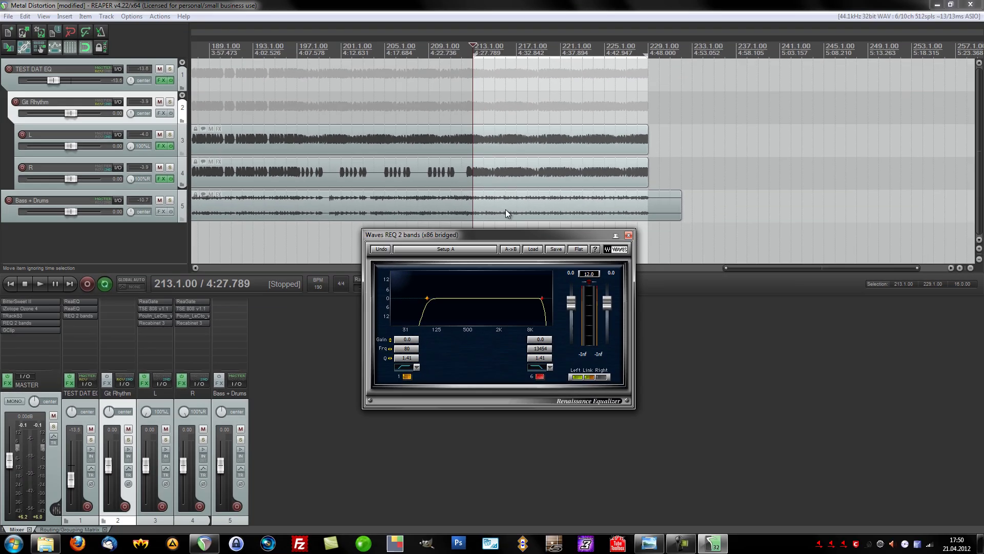
Compare the guitars with and without REQ 2 bands on the TEST DAT EQ folder during playback, close its windows, and stop playback.
{"action": "key", "text": "space"}
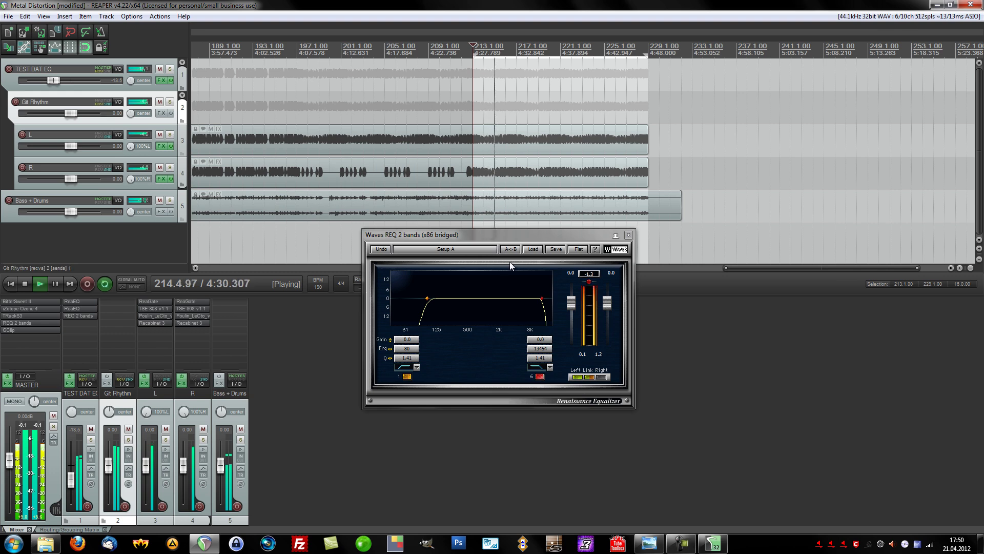
{"action": "left_click", "coordinate": [84, 317], "text": "ctrl+shift"}
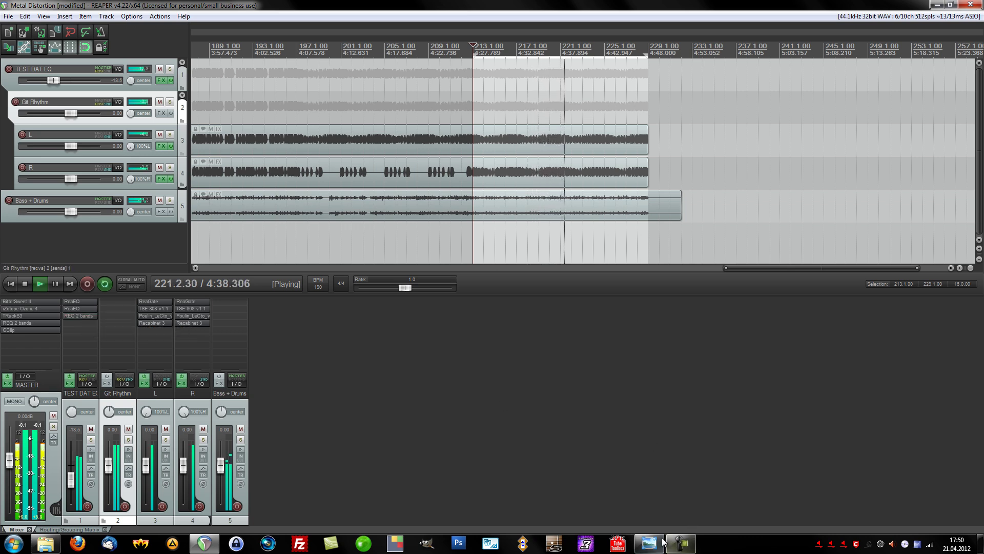
{"action": "mouse_move", "coordinate": [663, 542]}
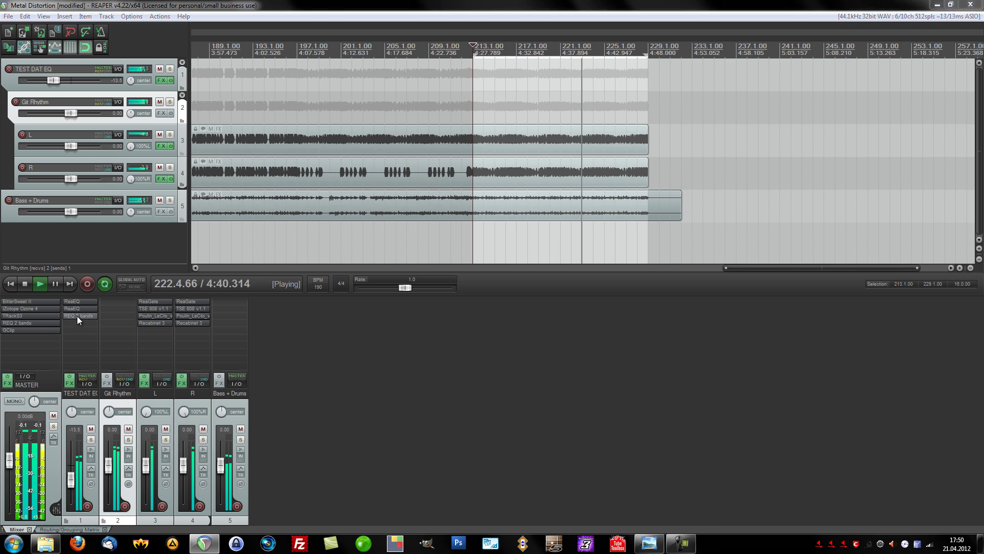
{"action": "left_click_drag", "start_coordinate": [230, 20], "coordinate": [495, 182]}
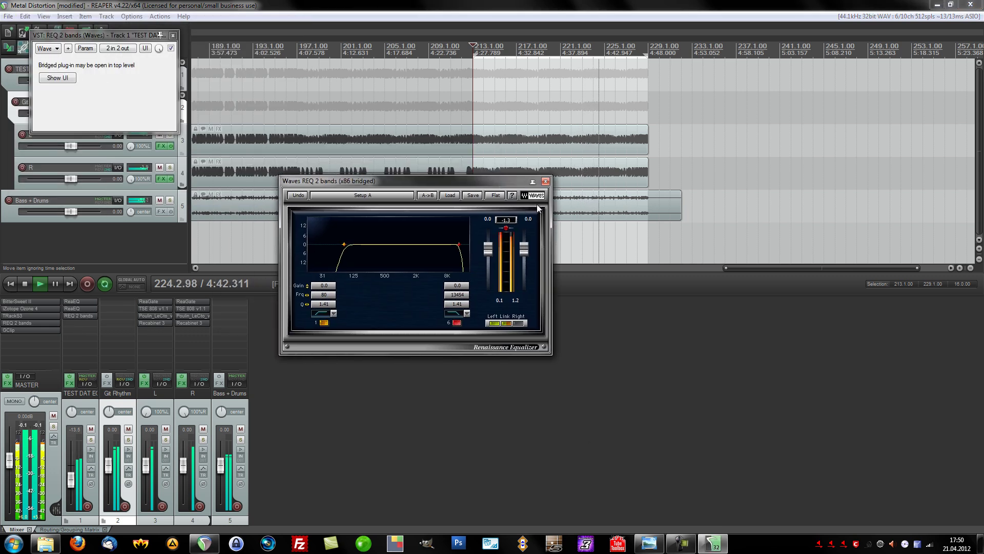
{"action": "left_click", "coordinate": [545, 181]}
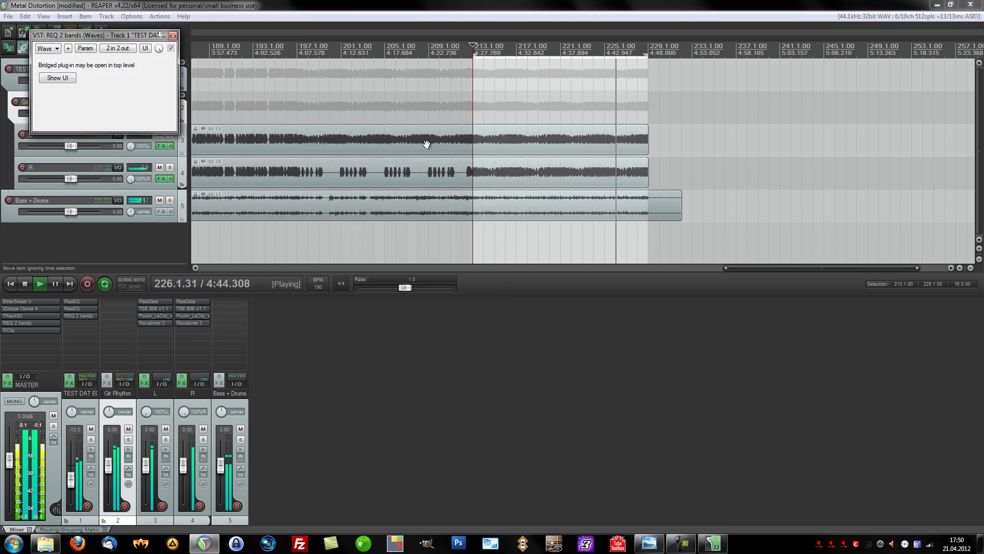
{"action": "left_click", "coordinate": [173, 35]}
{"action": "key", "text": "space"}
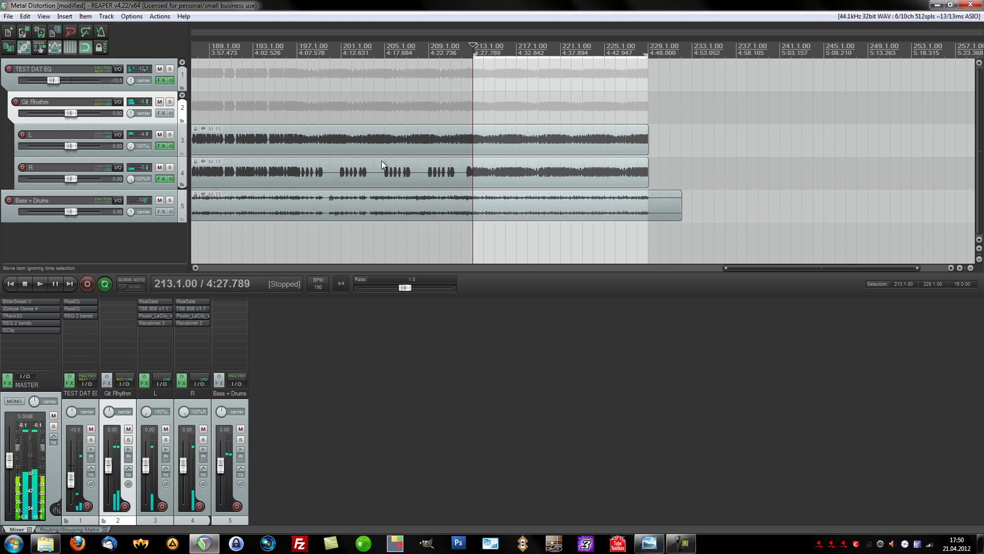